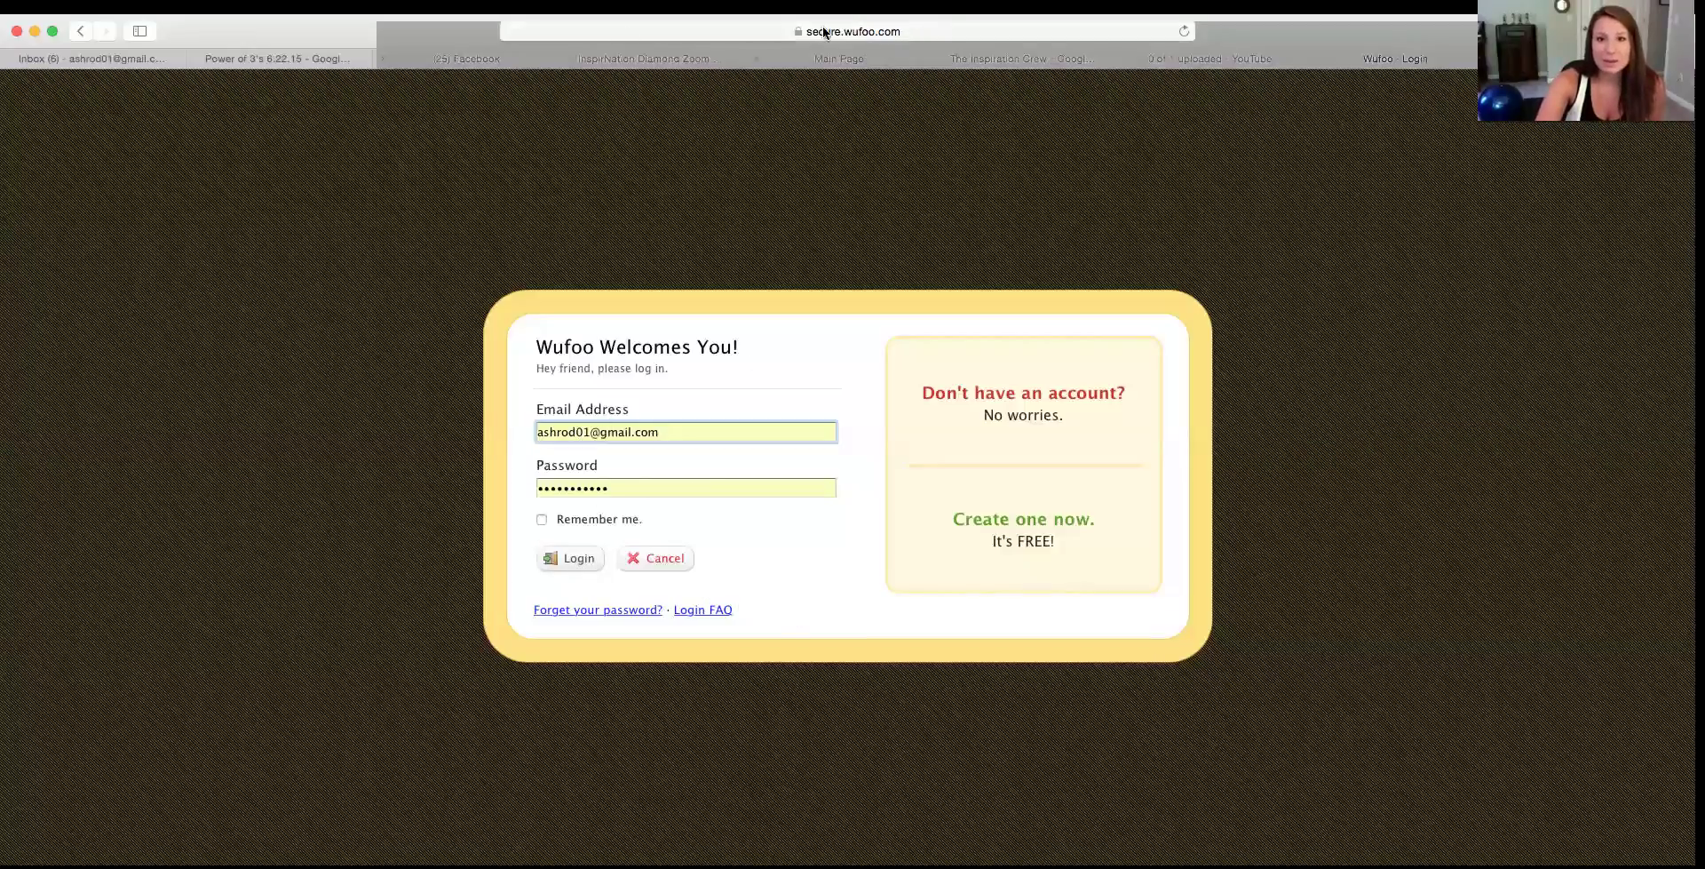
Log in to Wufoo to reach the Form Manager listing the Coach Apprenticeship and Challenge Group forms
click(633, 32)
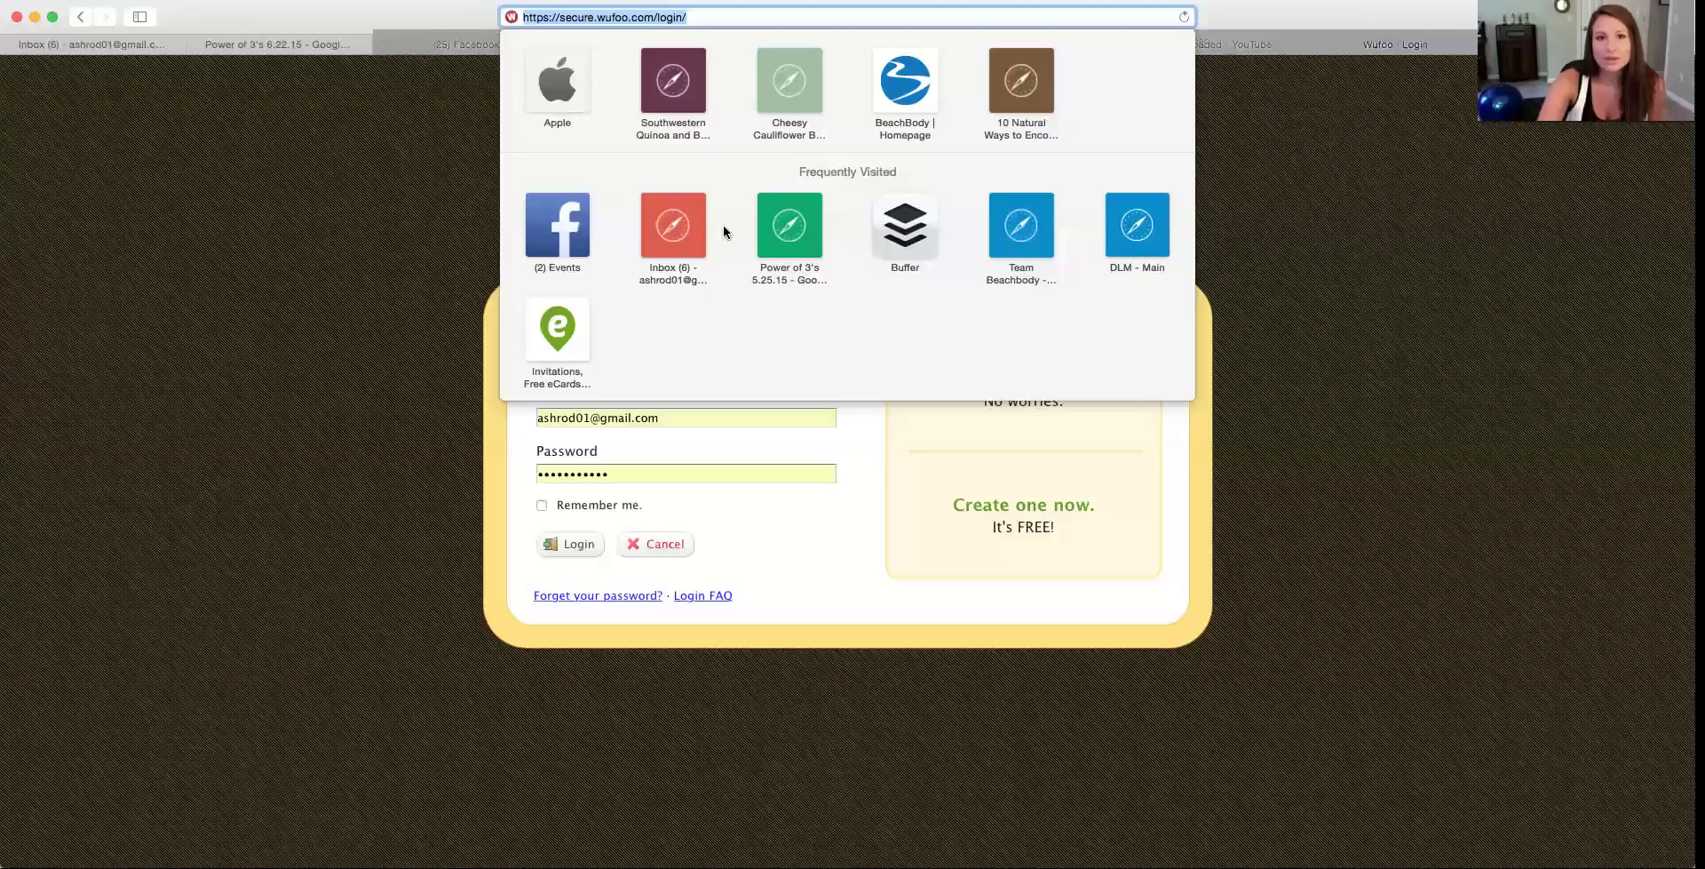
click(407, 213)
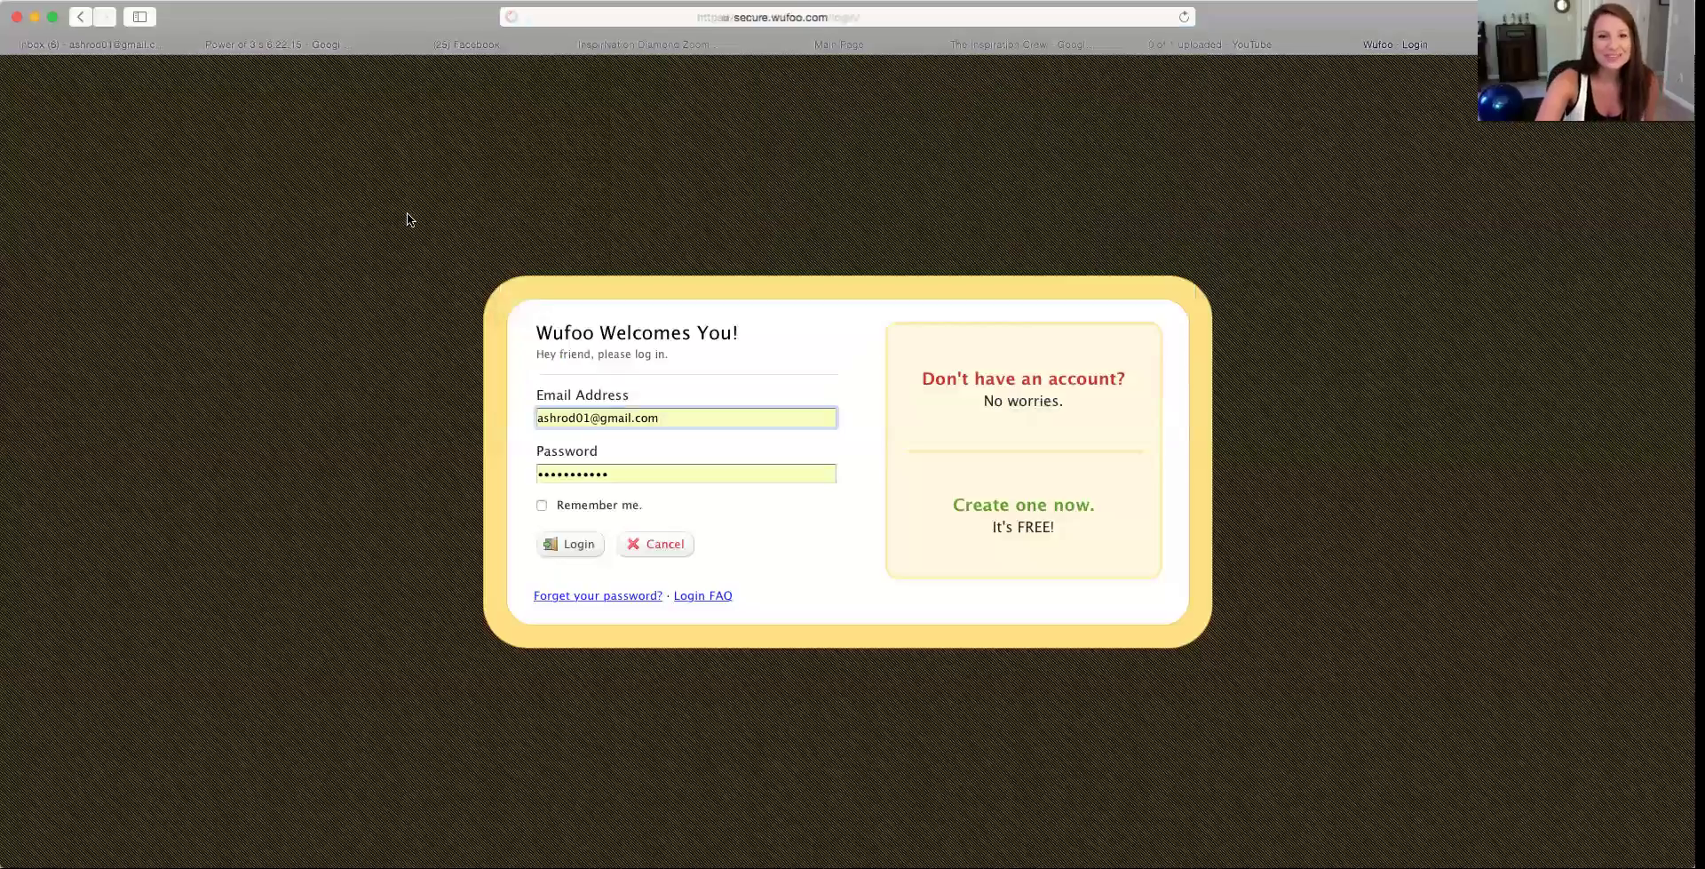
click(573, 546)
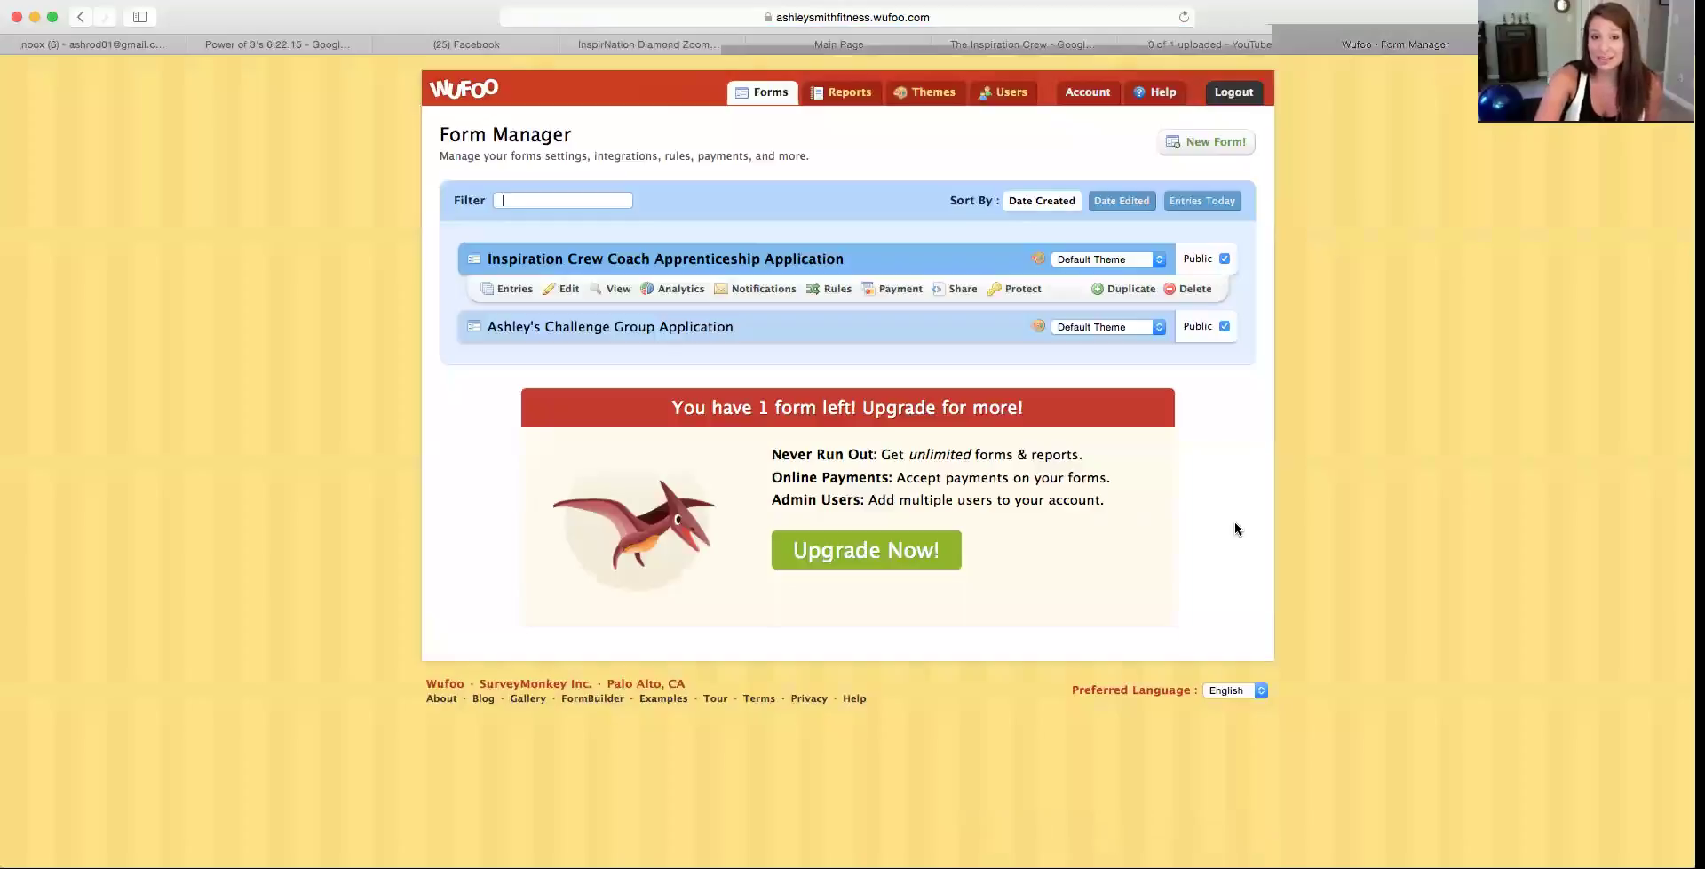
Reload the Form Manager and create a new Untitled Form
mouse_move(609, 337)
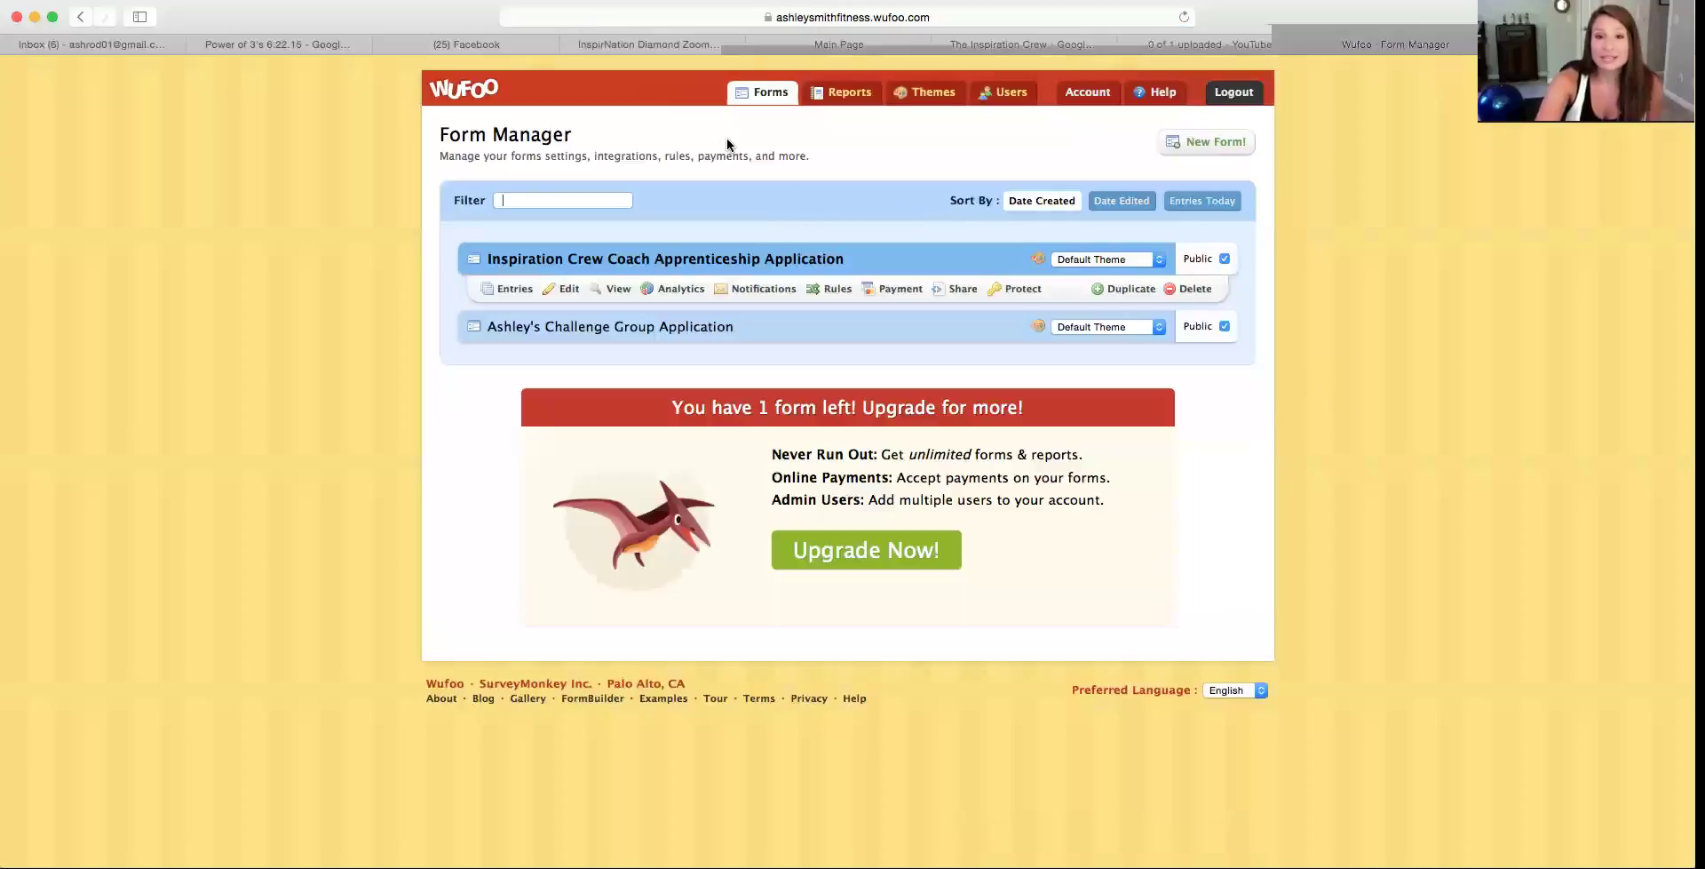
click(769, 94)
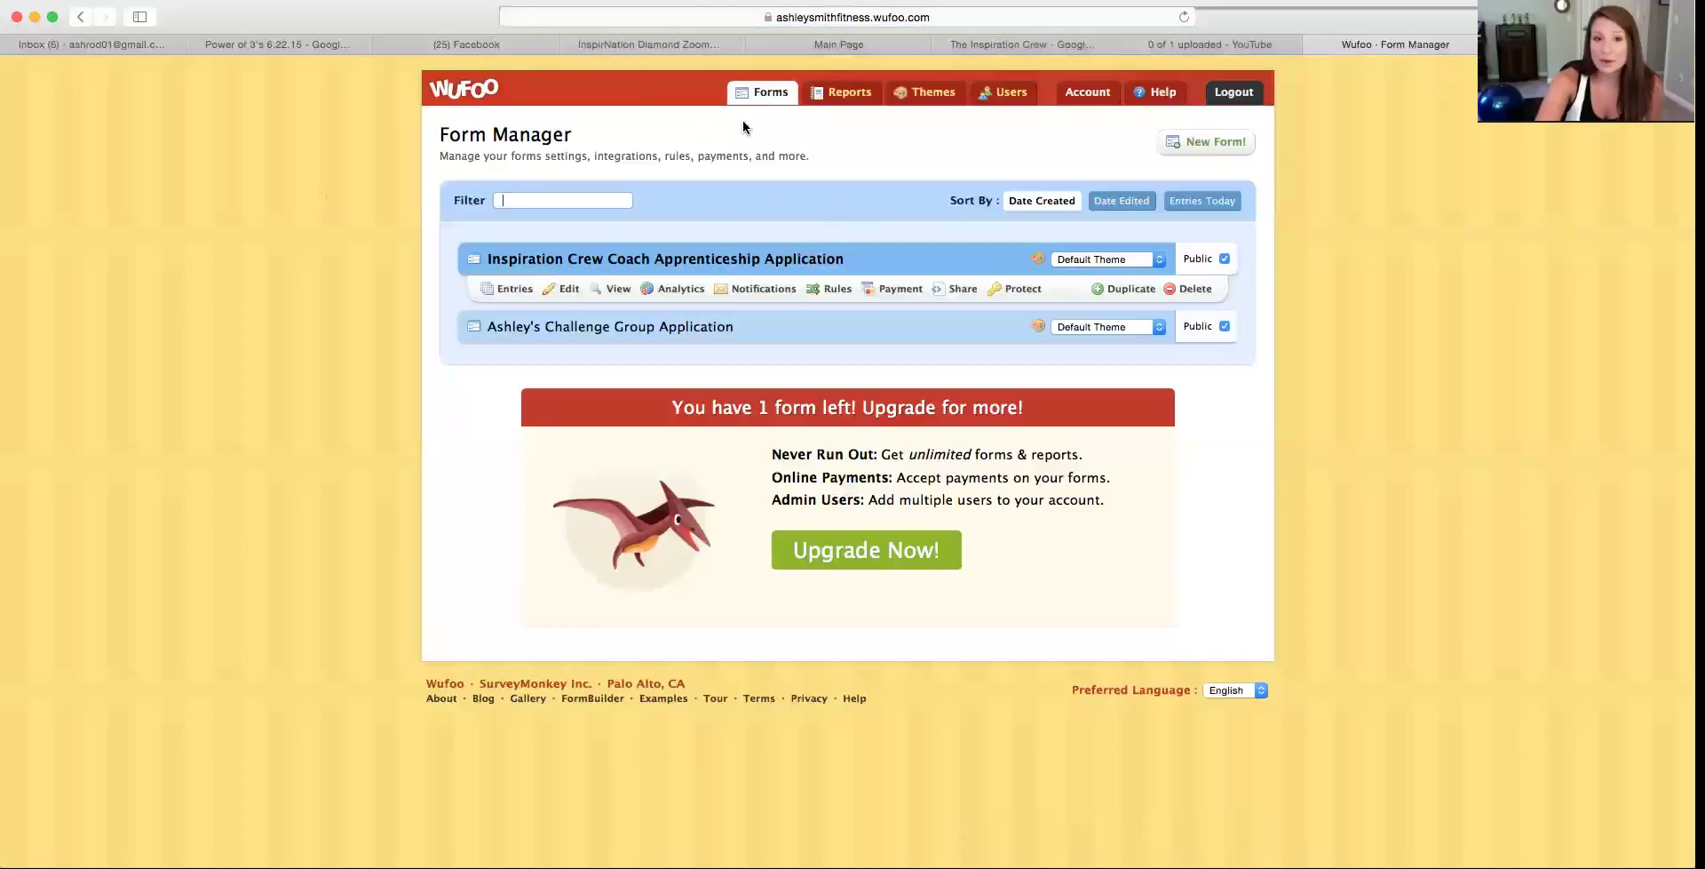
click(764, 94)
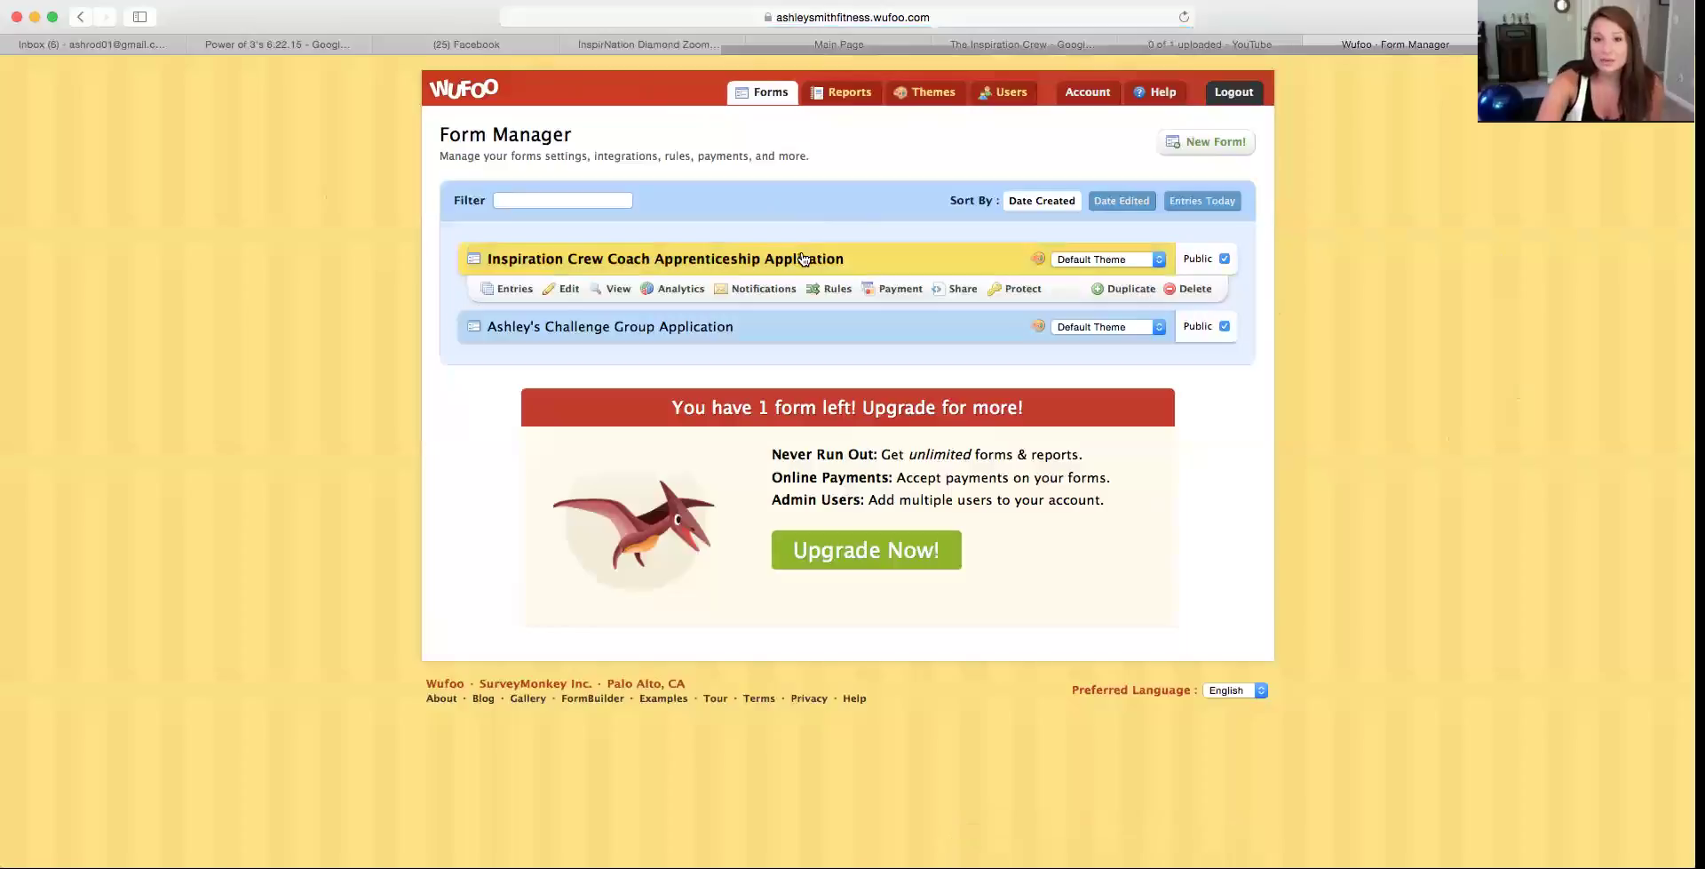
click(1196, 143)
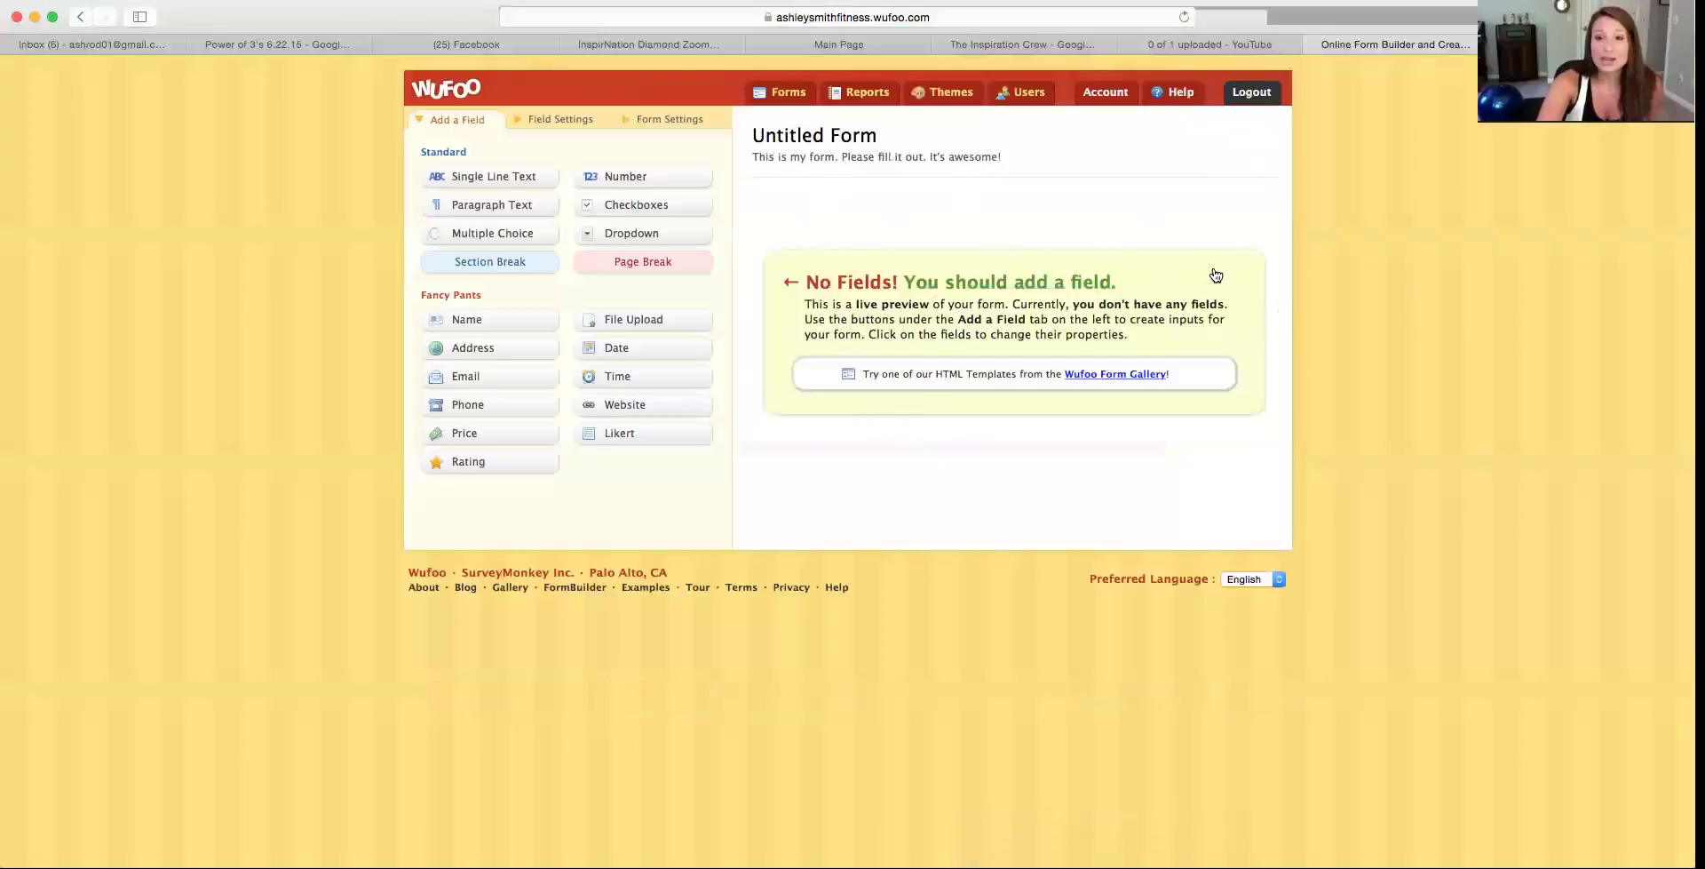
In Form Settings, rename the Untitled Form to the owner's name followed by 'Form'
click(775, 137)
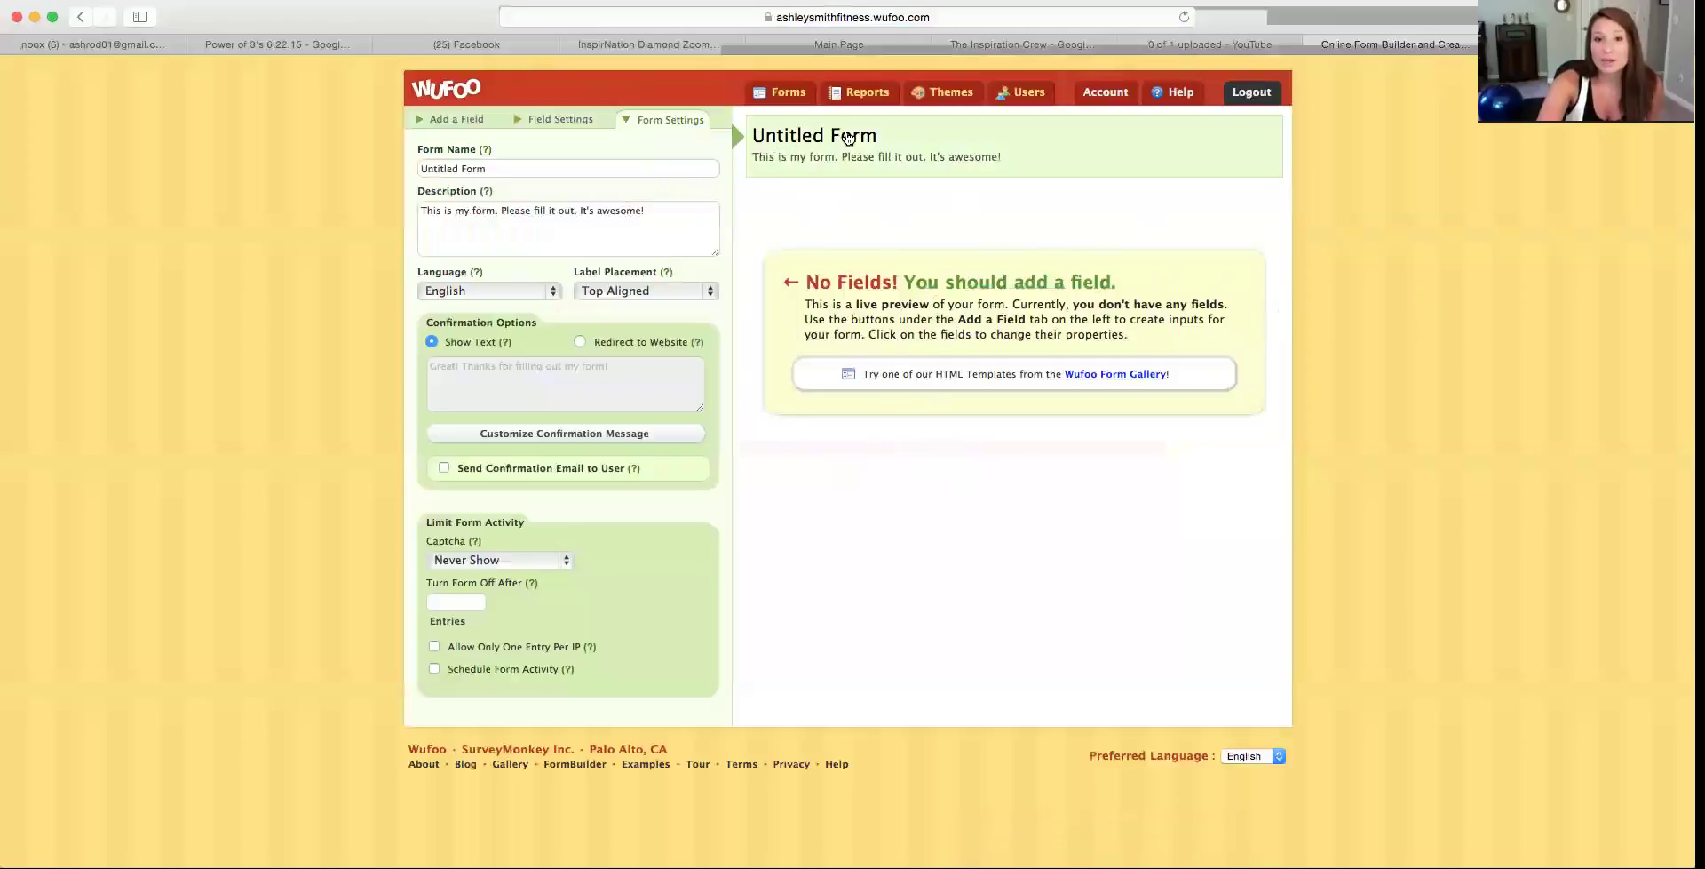
click(497, 169)
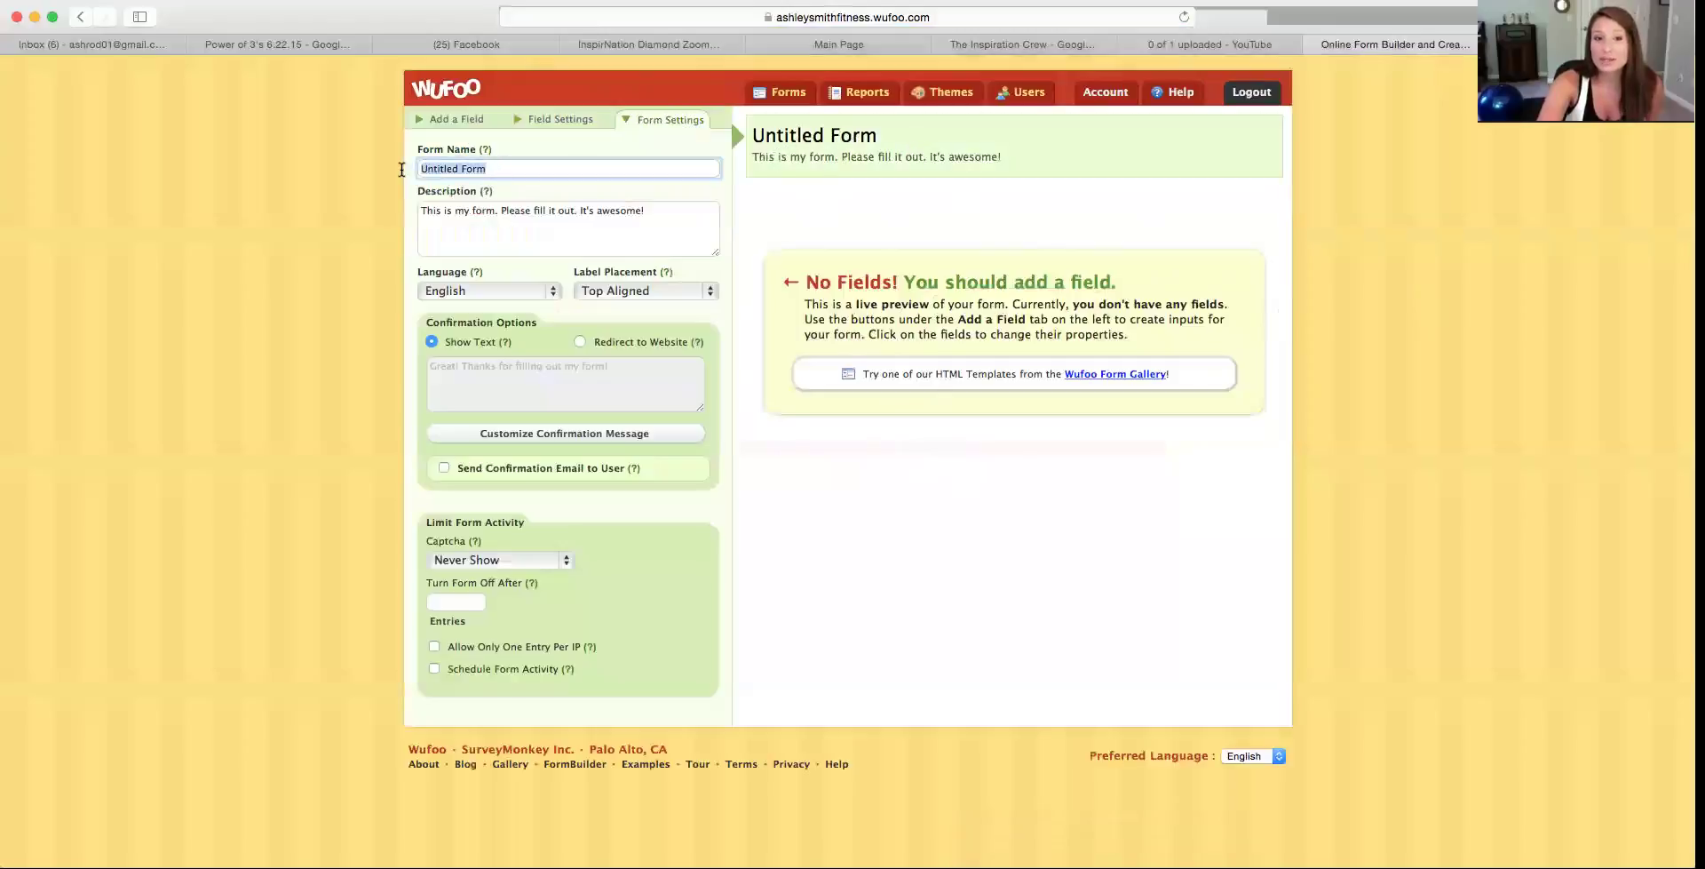
text(Ashle)
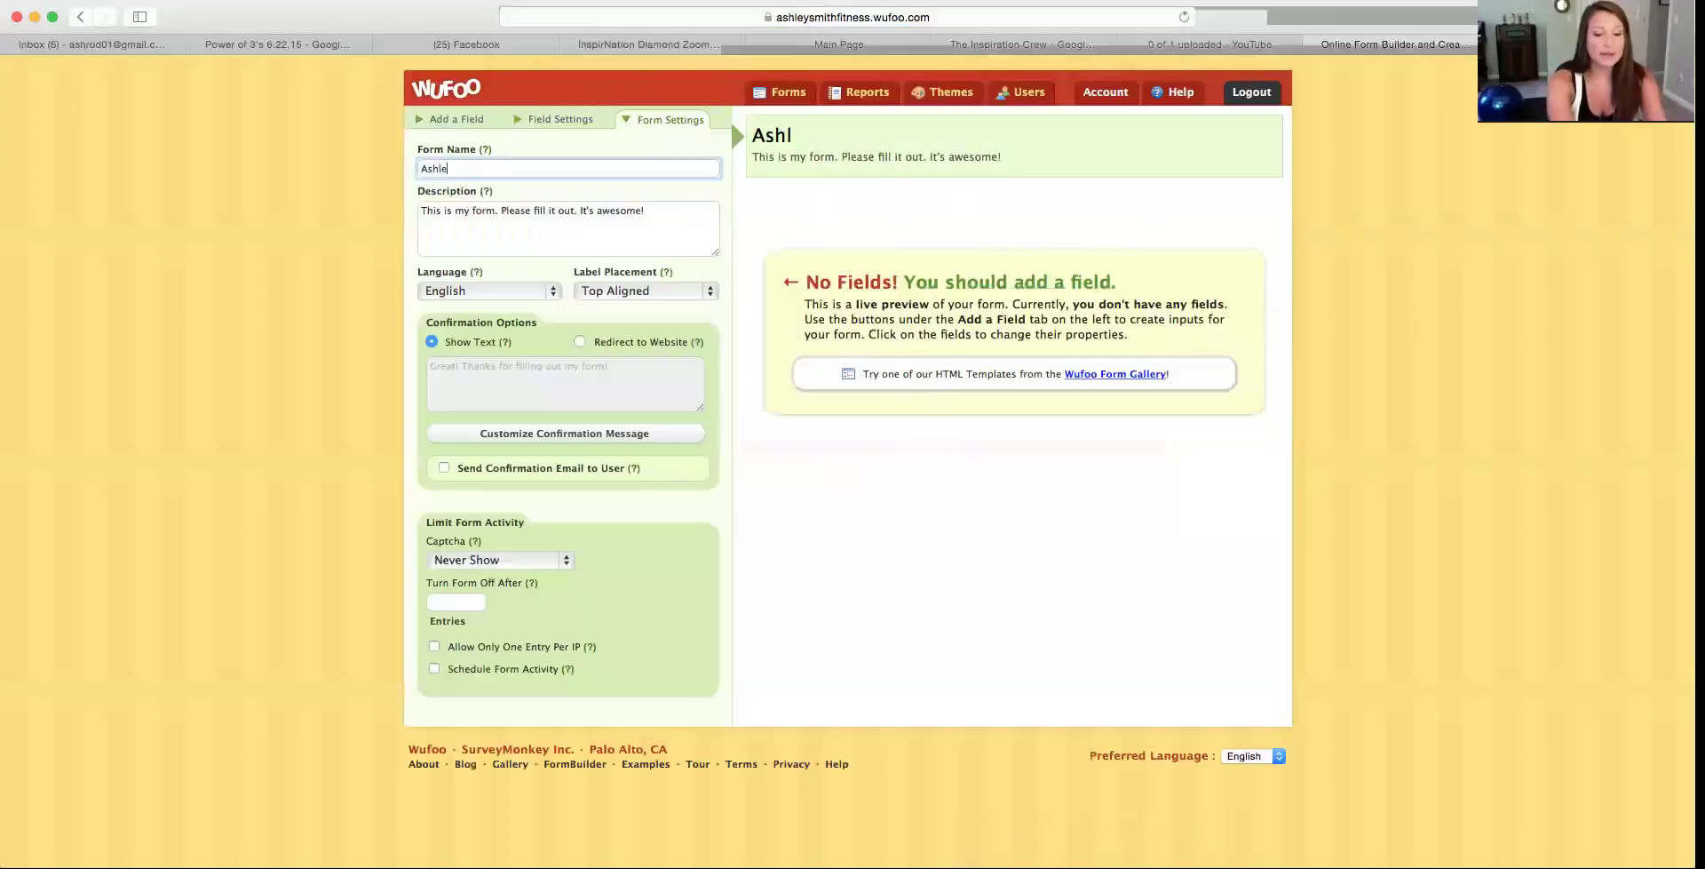
text(y's From)
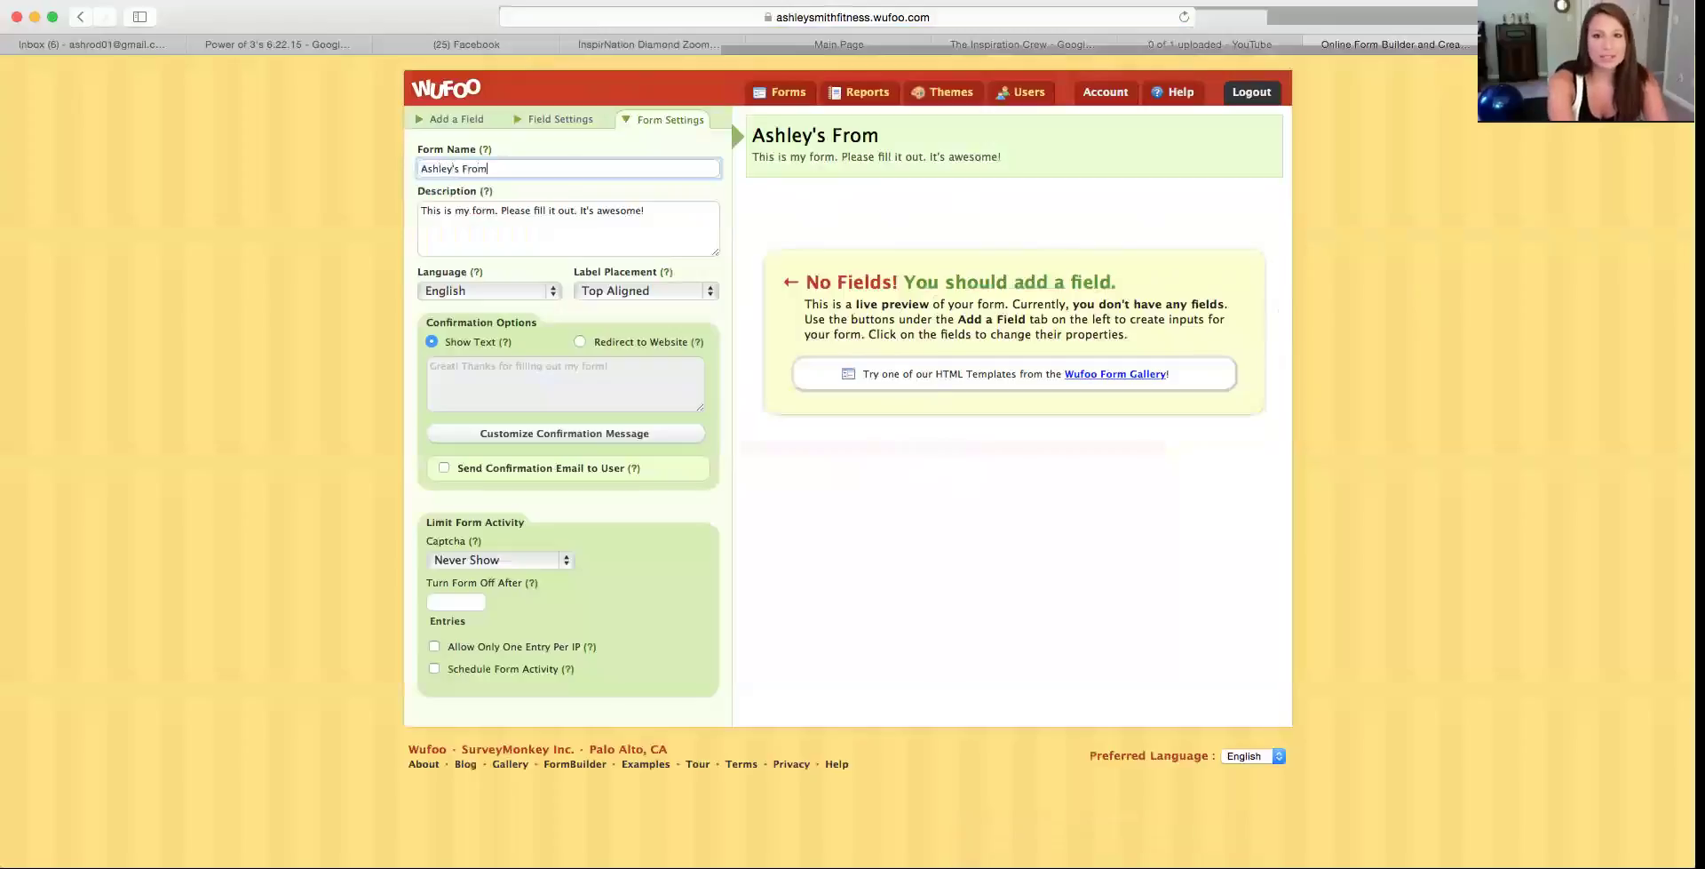
key(BackSpace)
key(BackSpace)
key(BackSpace)
text(orm)
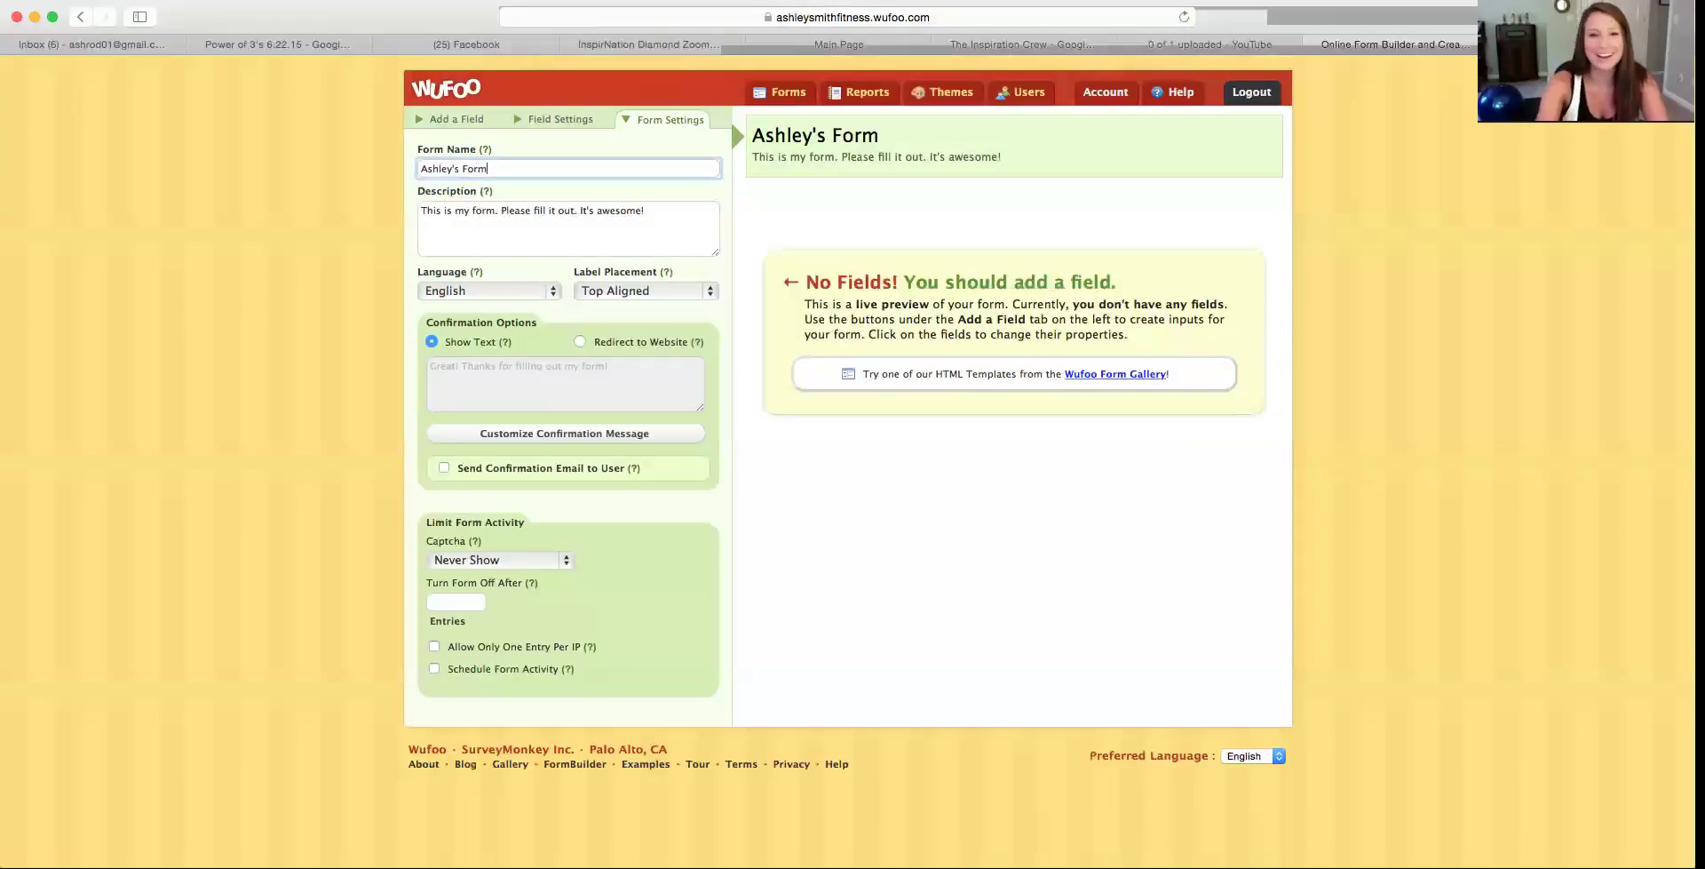
Append 'Welcome – so glad you are here!' to the form's description
click(702, 214)
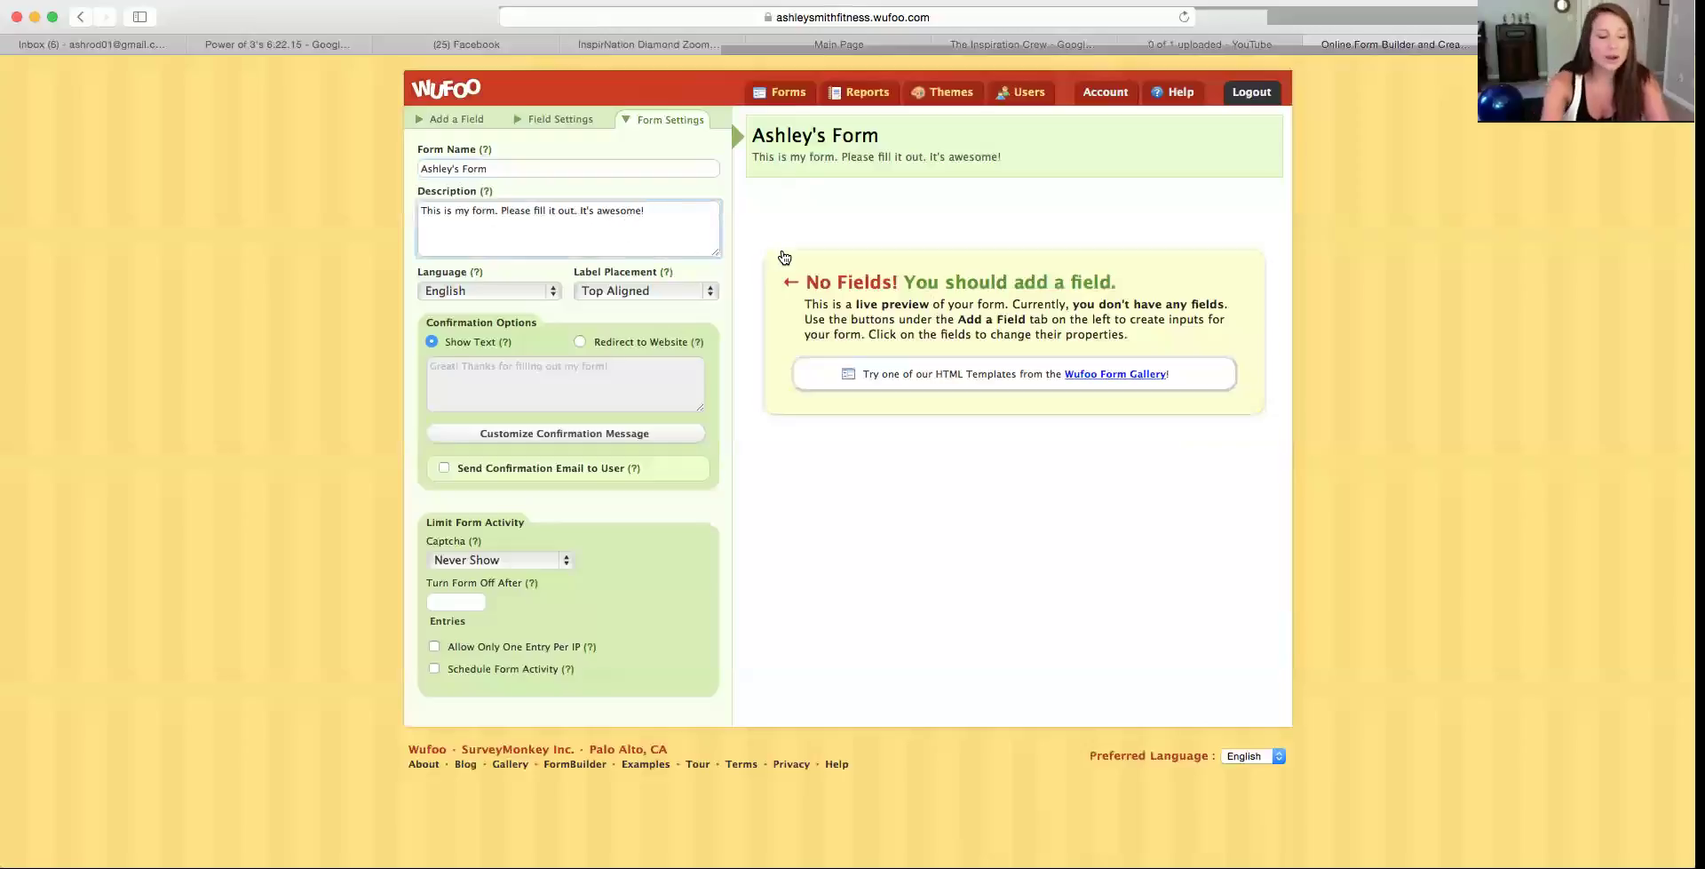
text(Welcome )
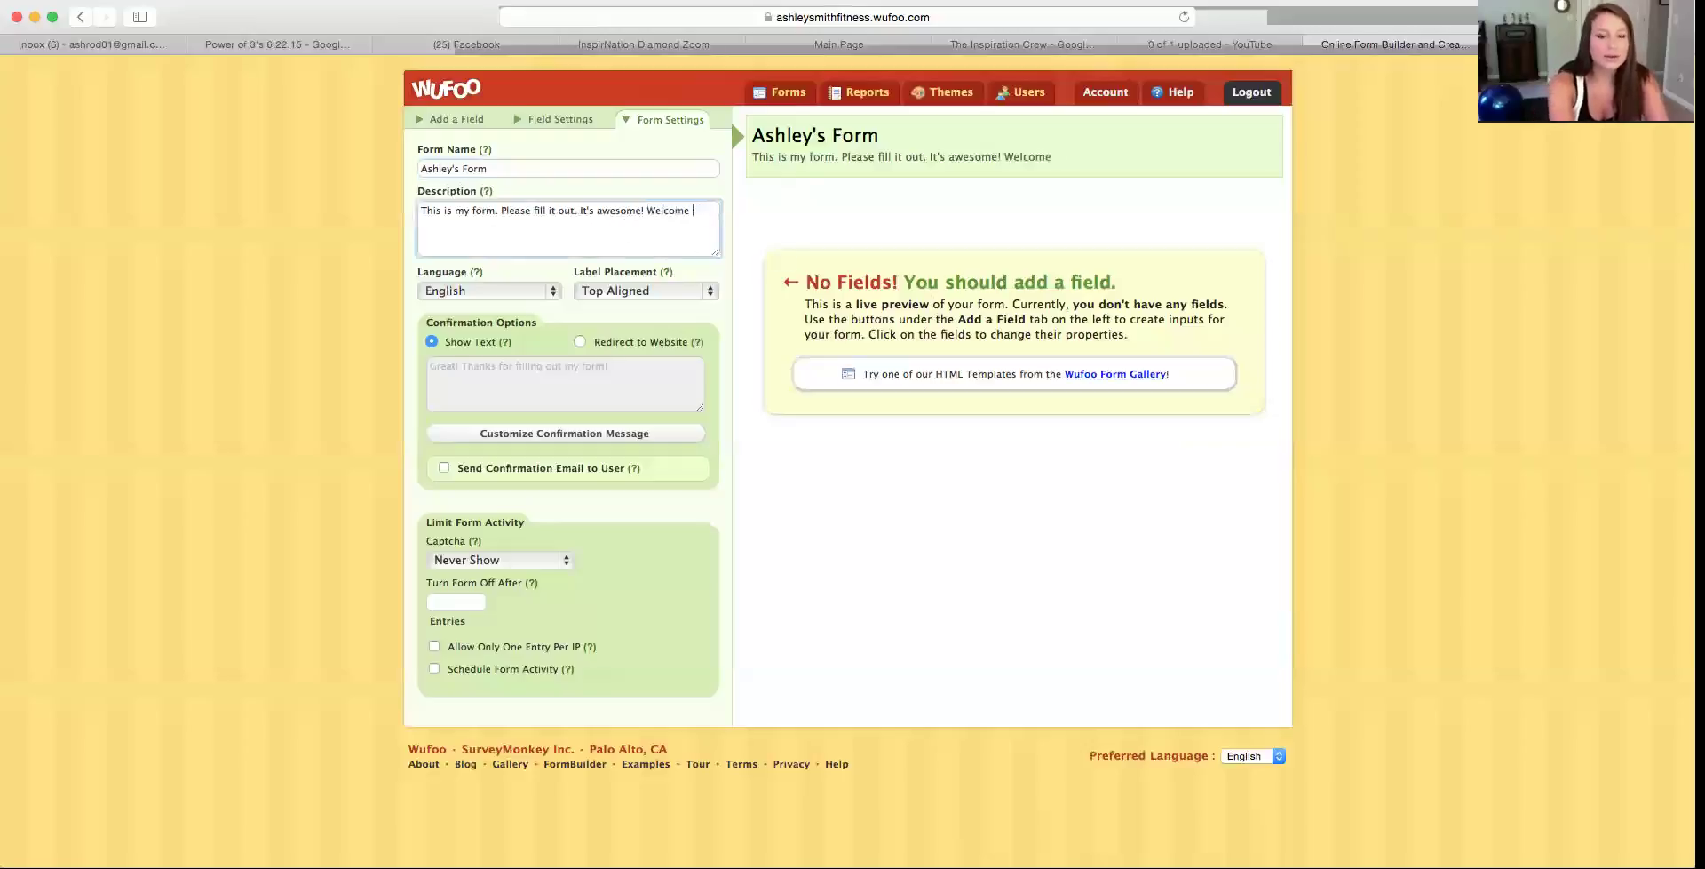
text(– so glad you re)
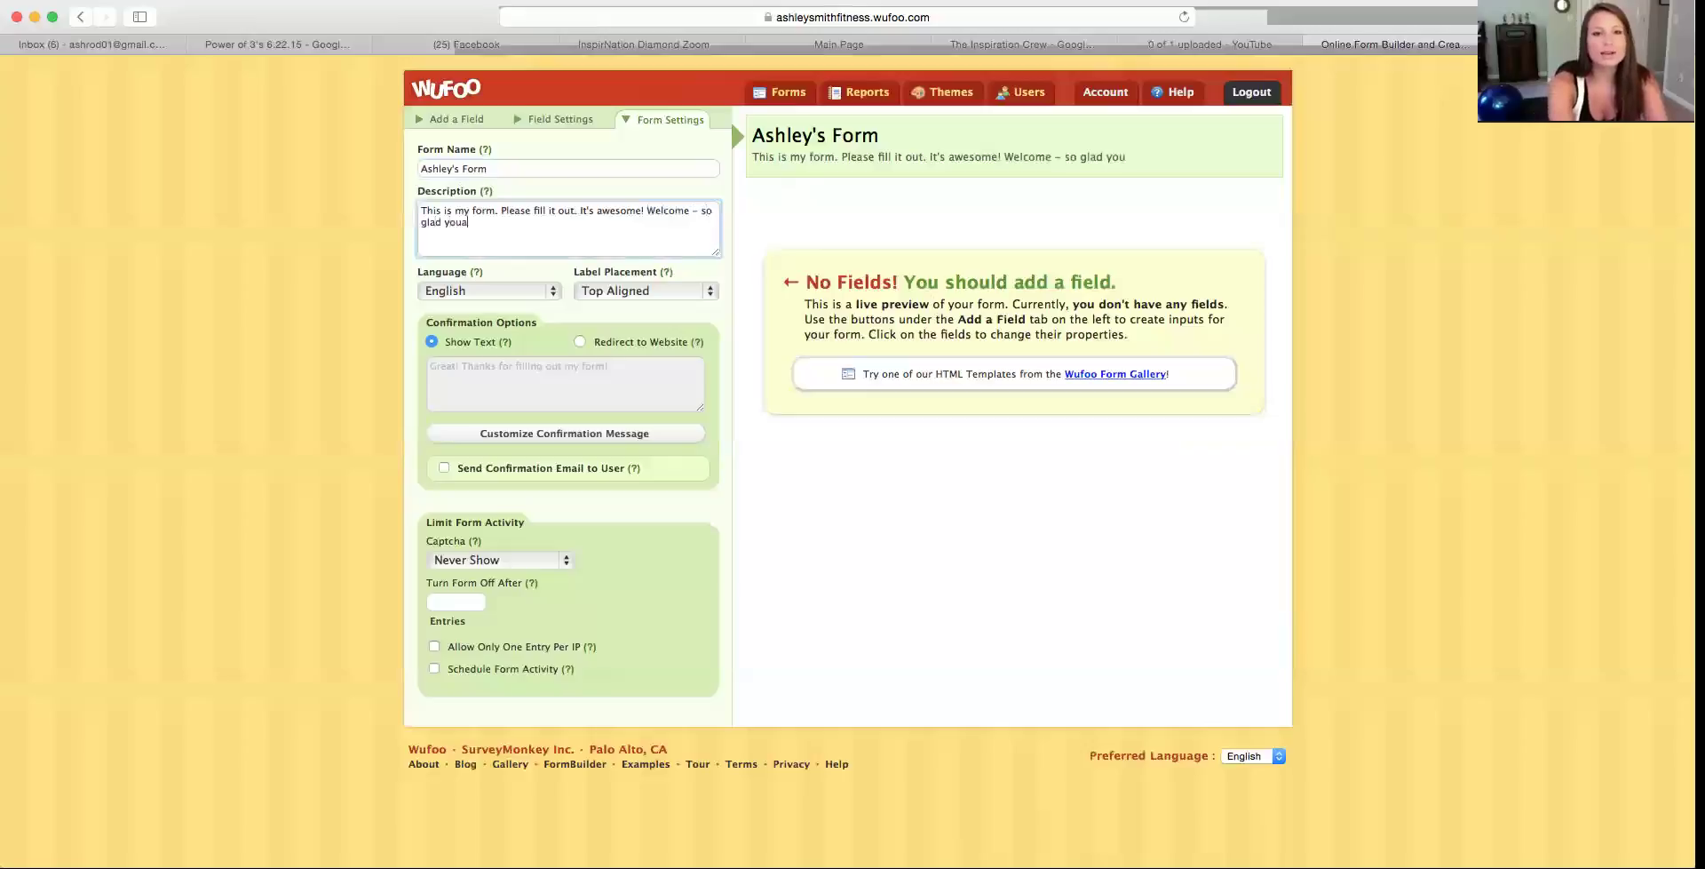
key(BackSpace)
key(BackSpace)
text(are here!)
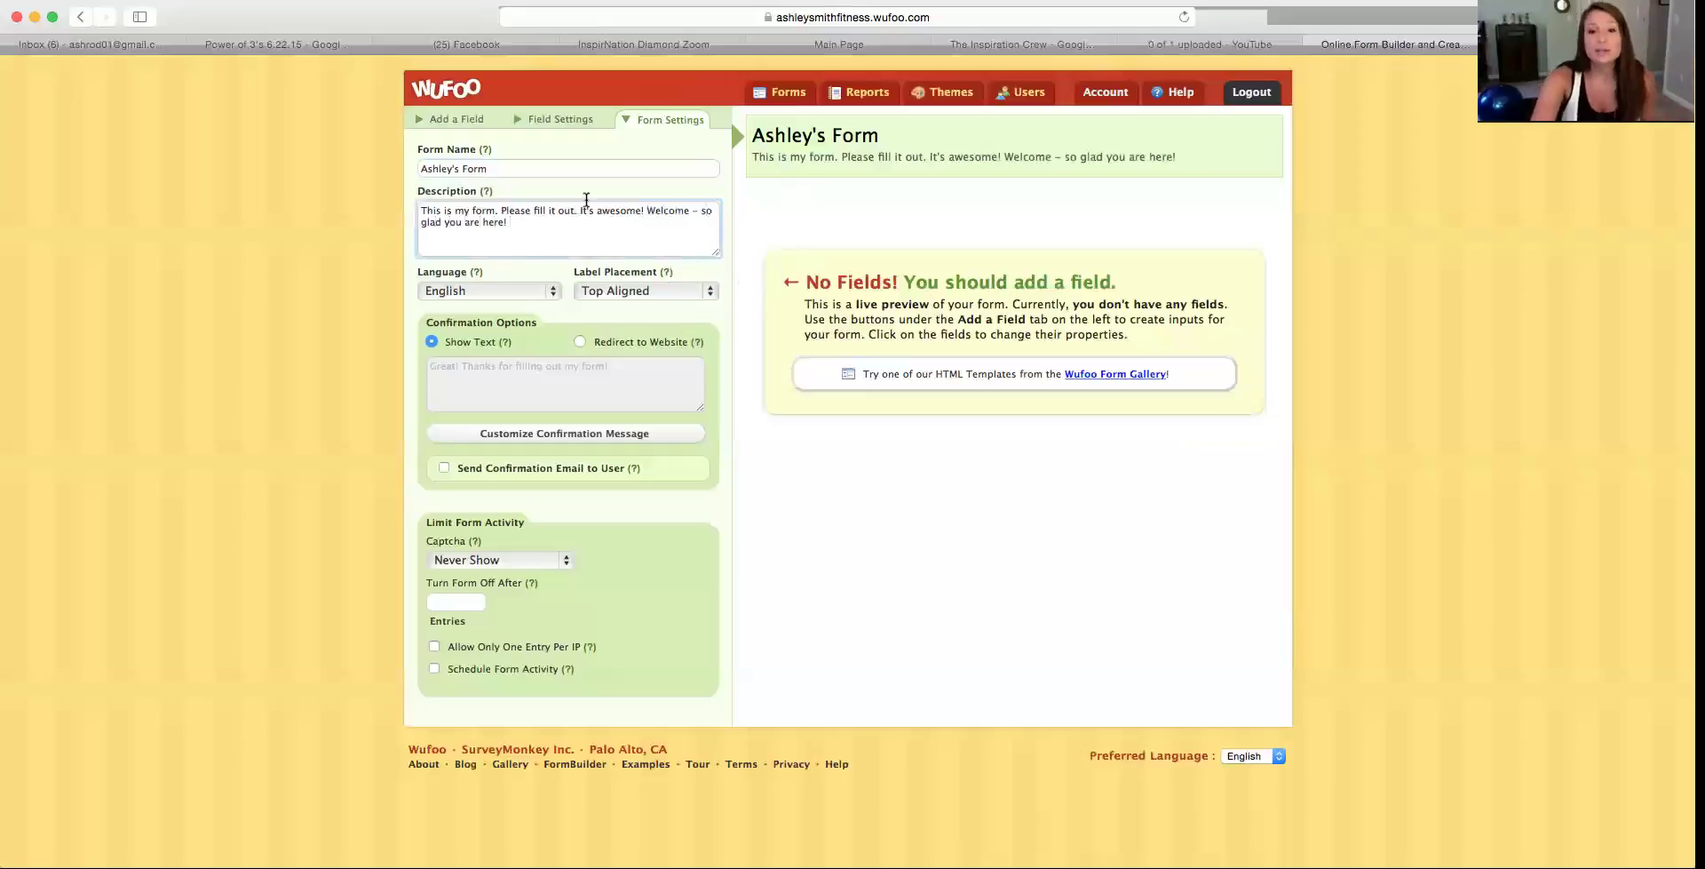
click(780, 219)
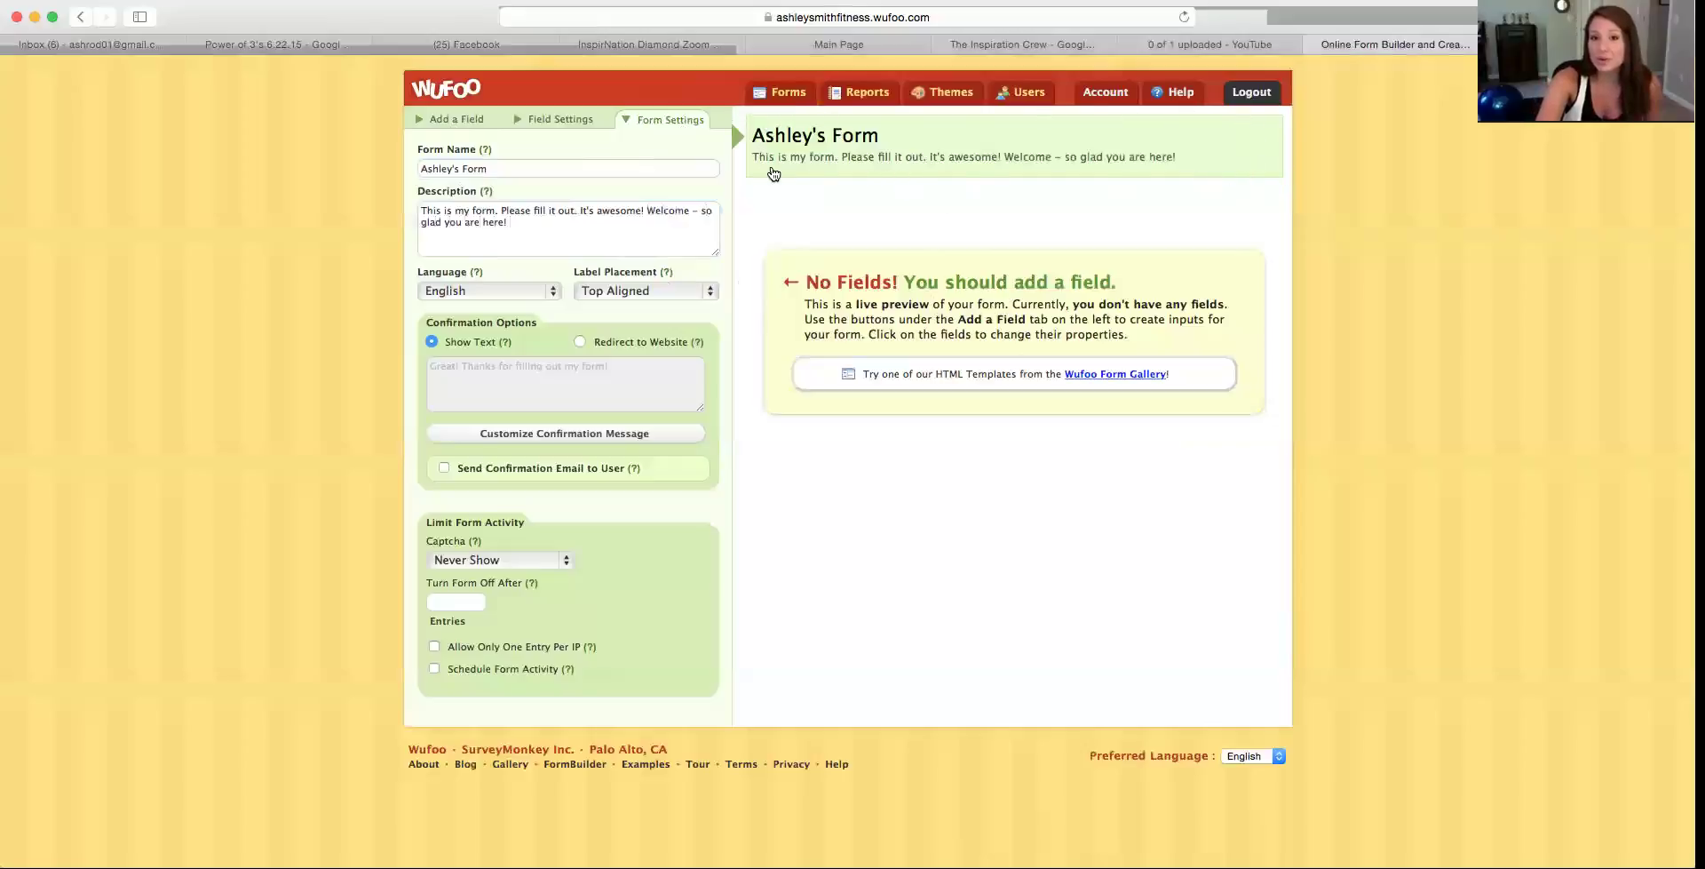
Add Name, Email and Paragraph Text fields to the new form
click(443, 121)
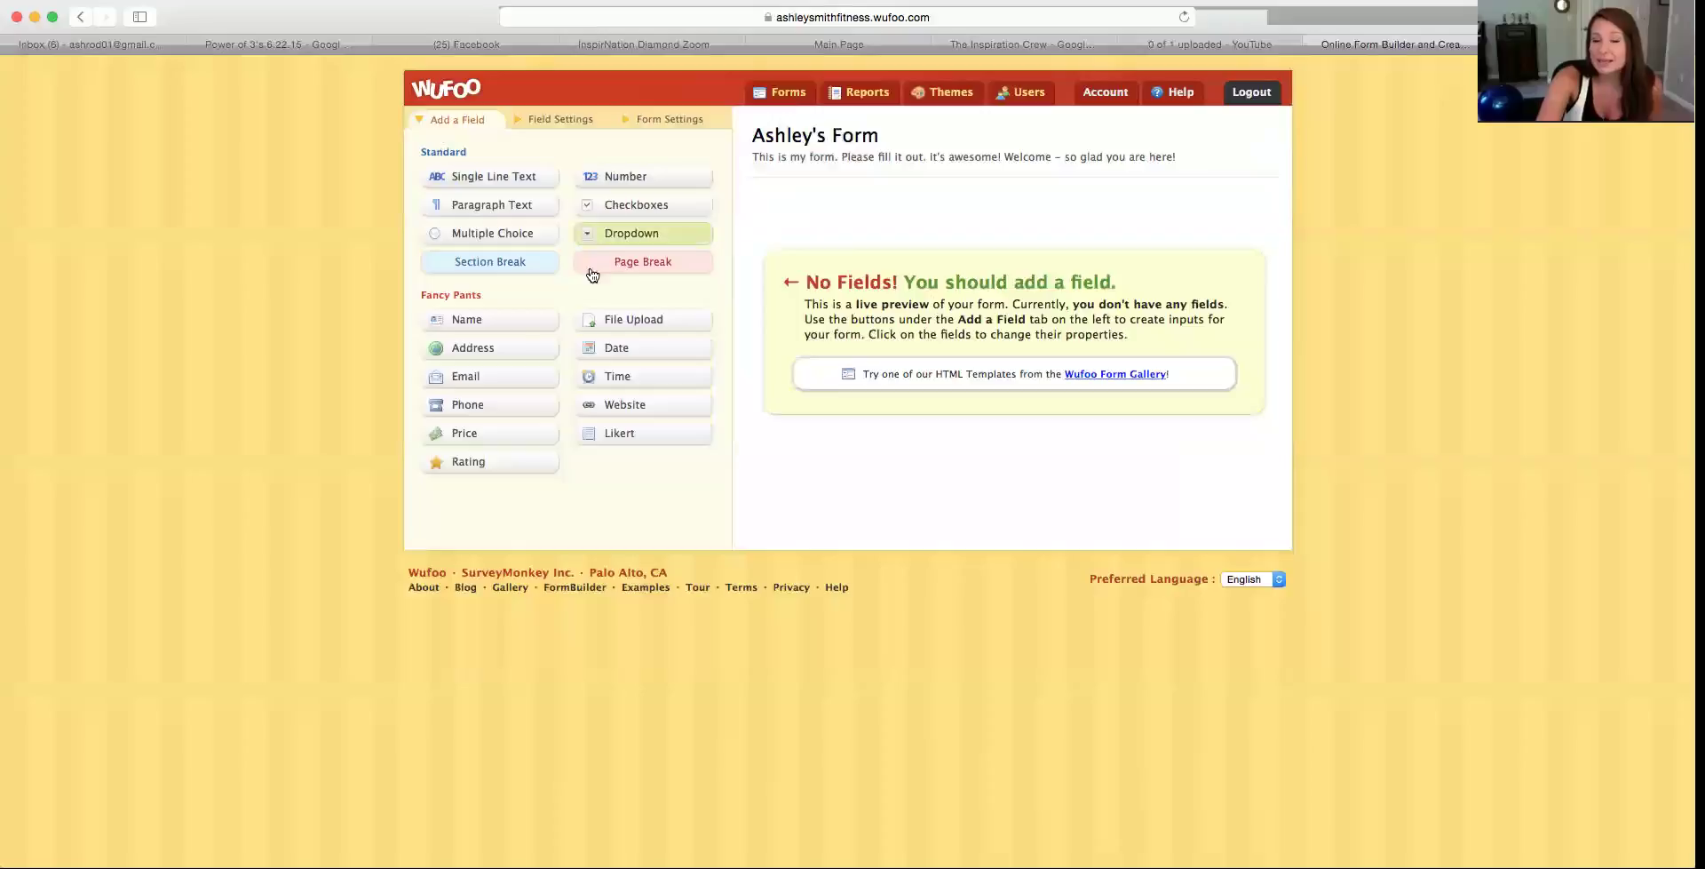
drag(417, 292, 526, 296)
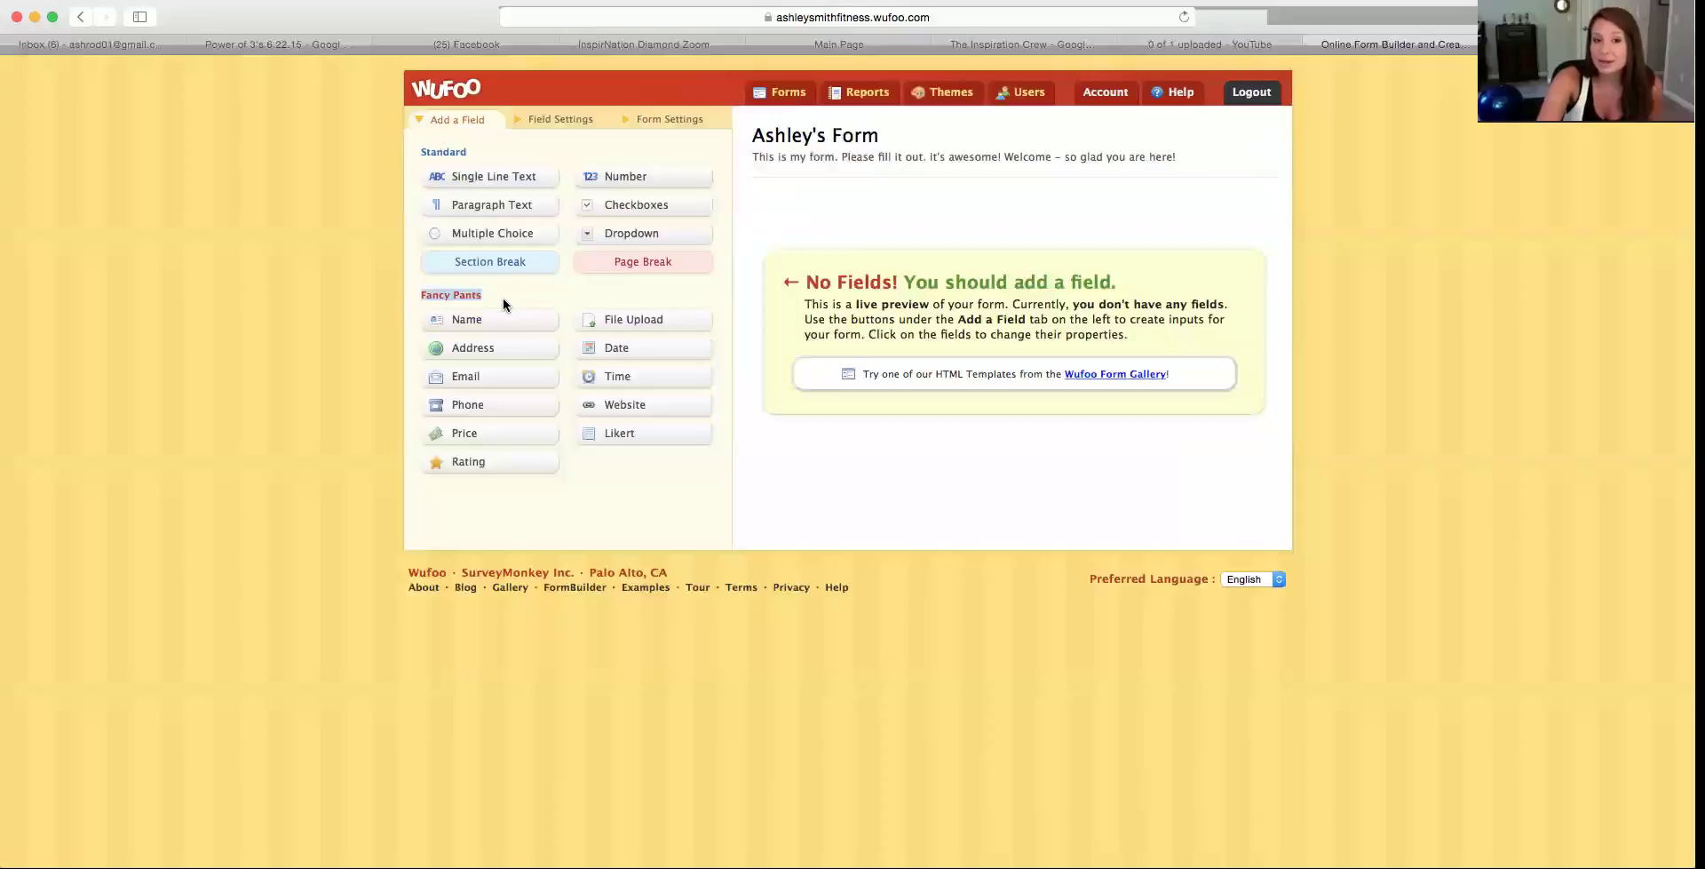
click(530, 296)
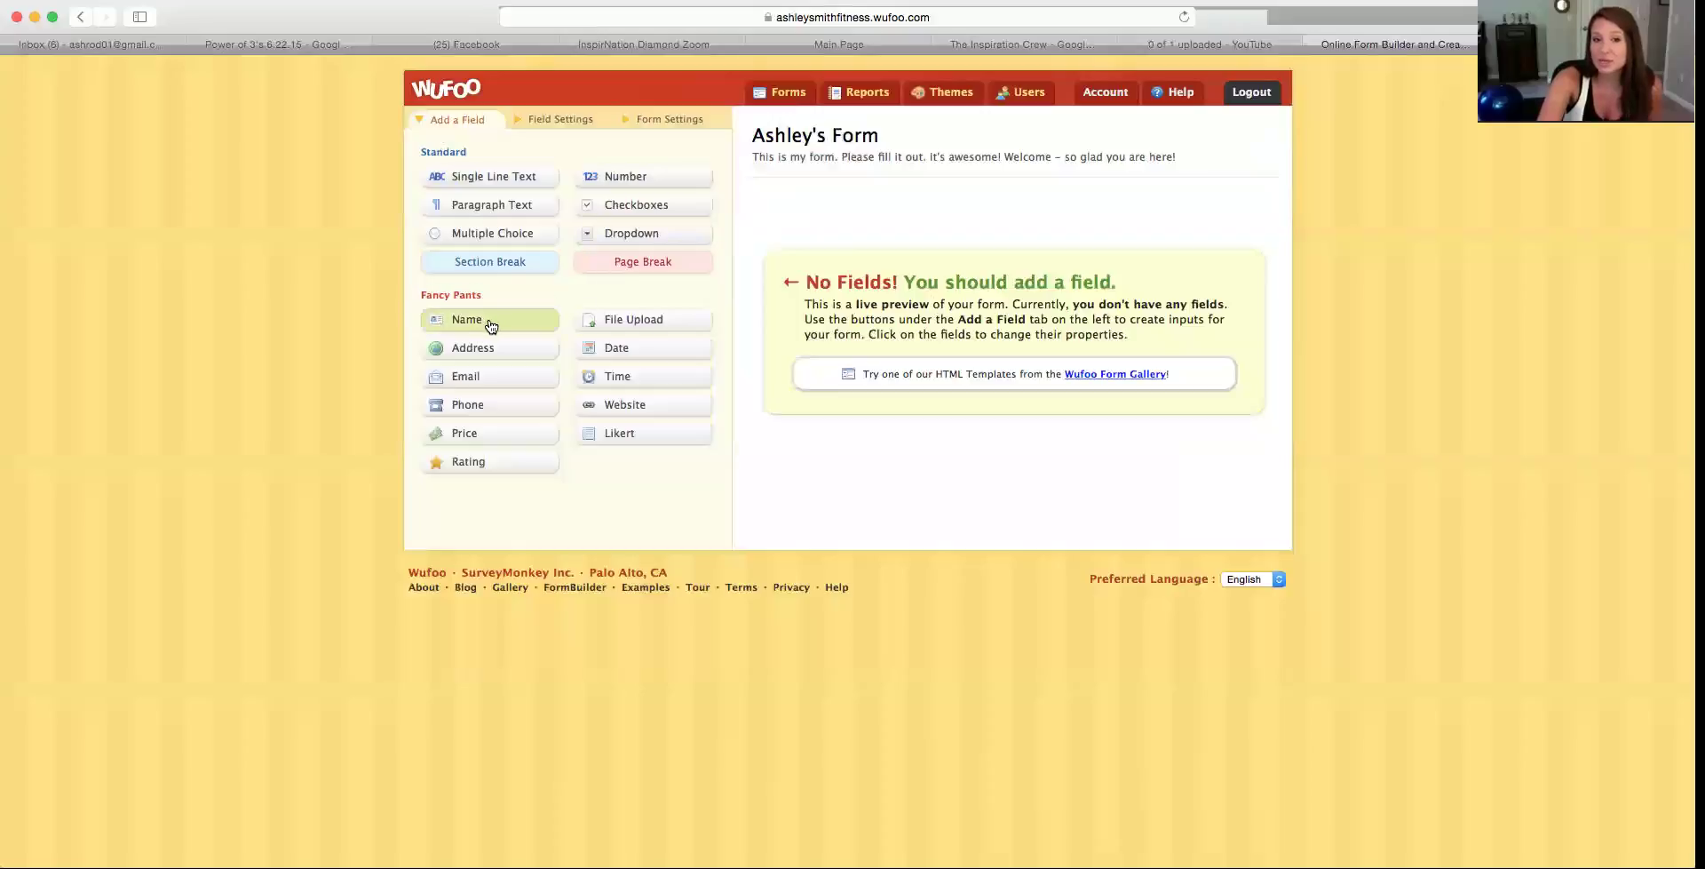
click(490, 323)
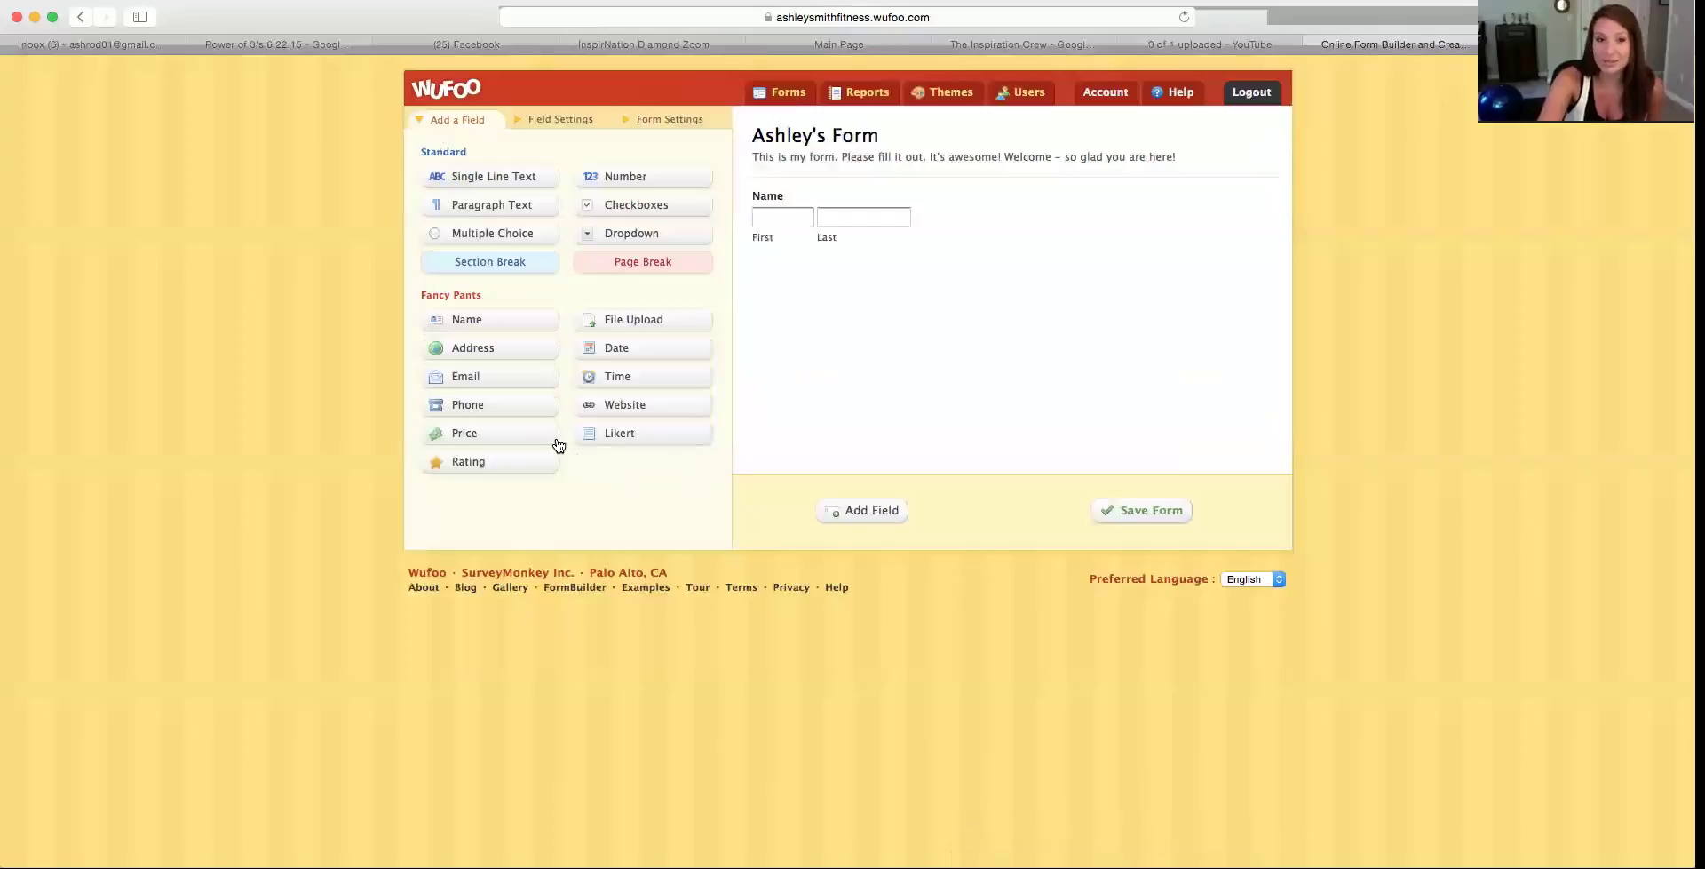
click(473, 376)
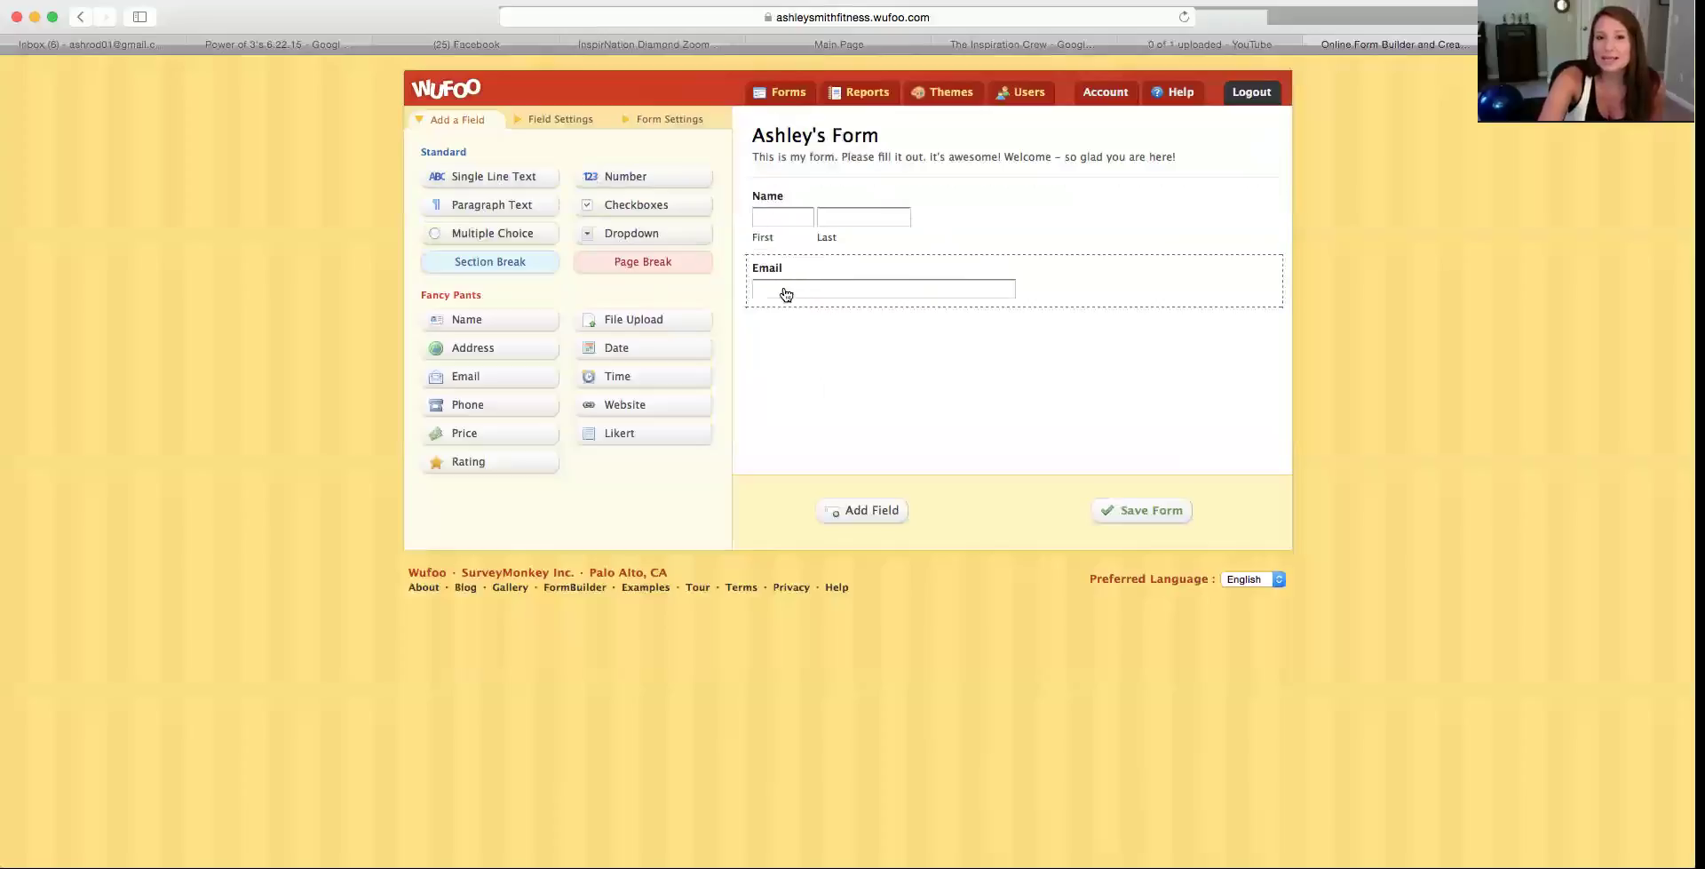
click(484, 214)
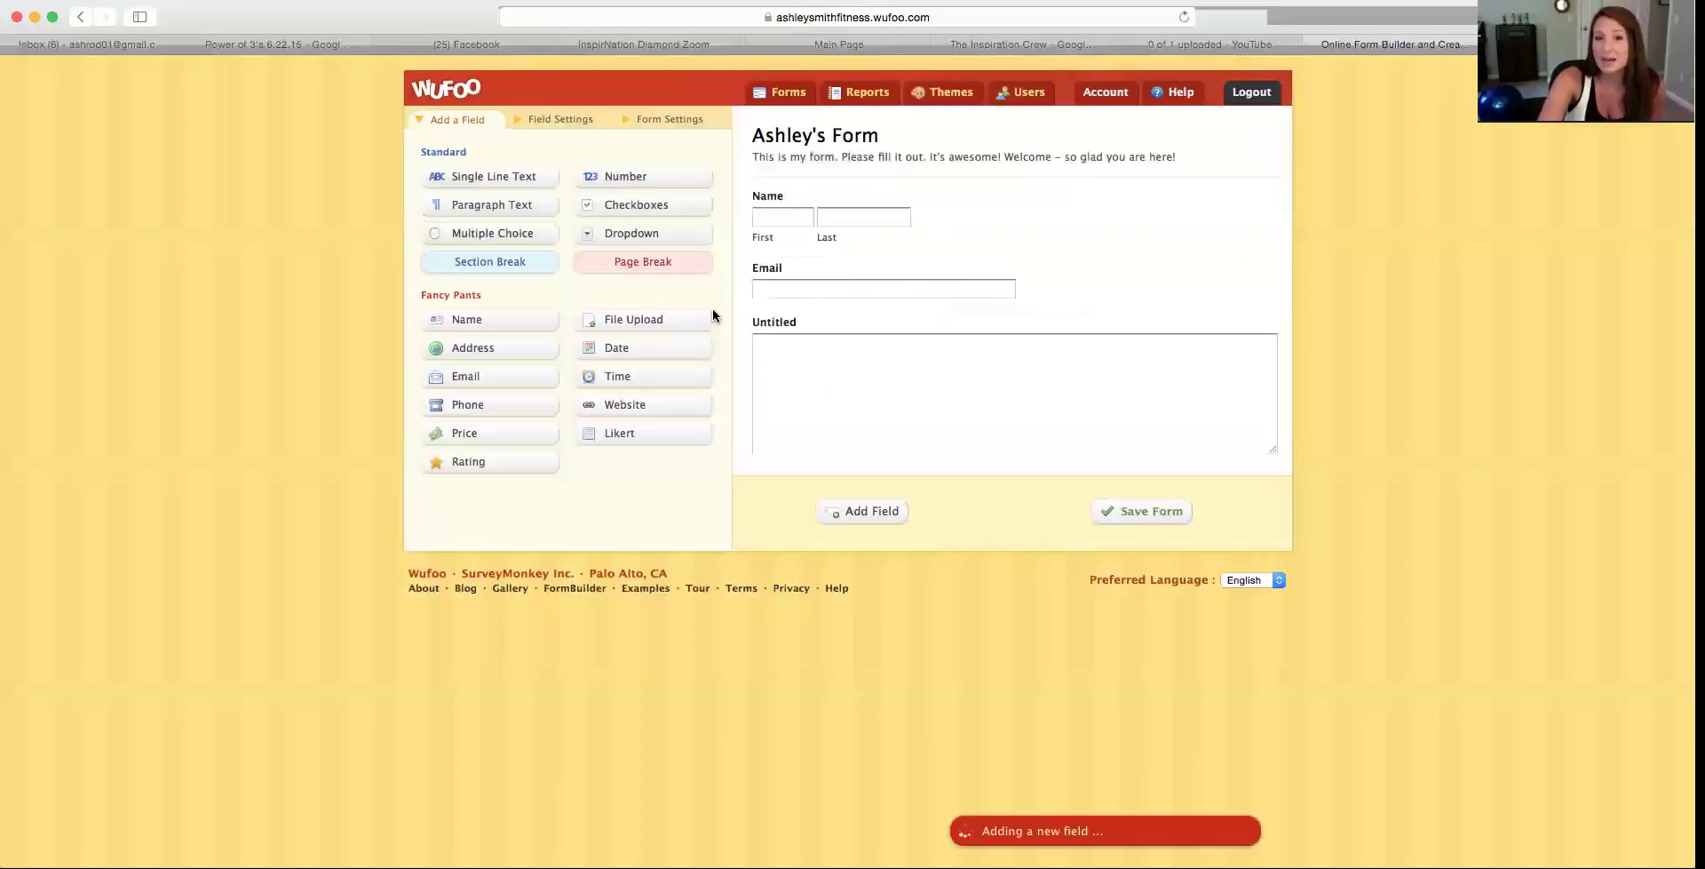
Select the Untitled paragraph field, then leave the unsaved form for the Form Manager
click(780, 331)
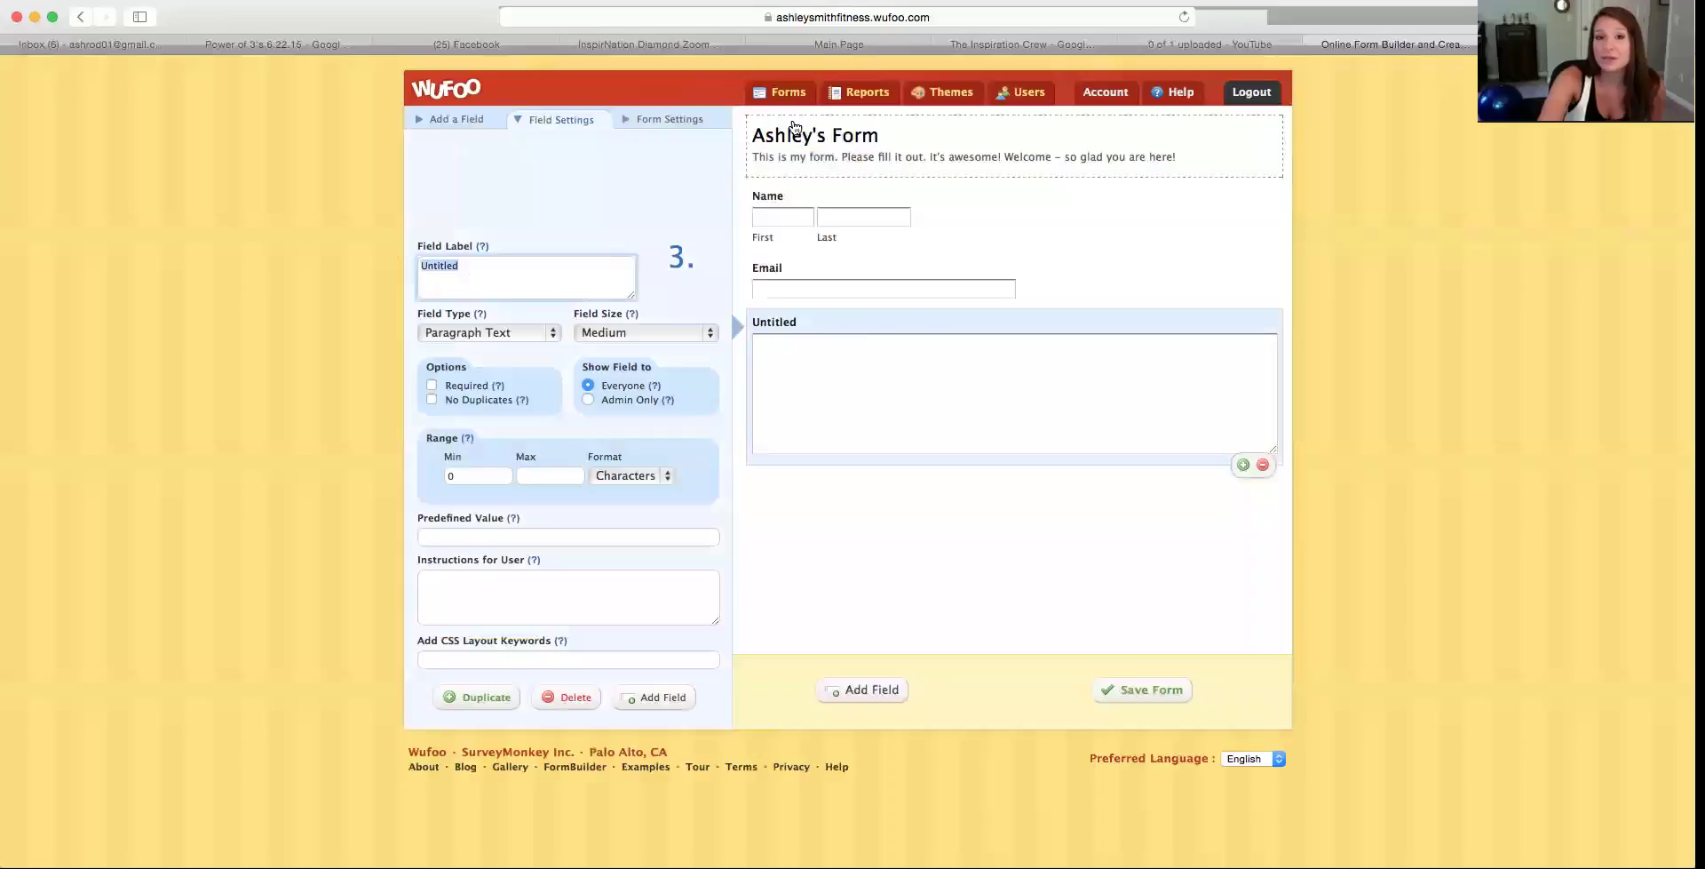
click(781, 91)
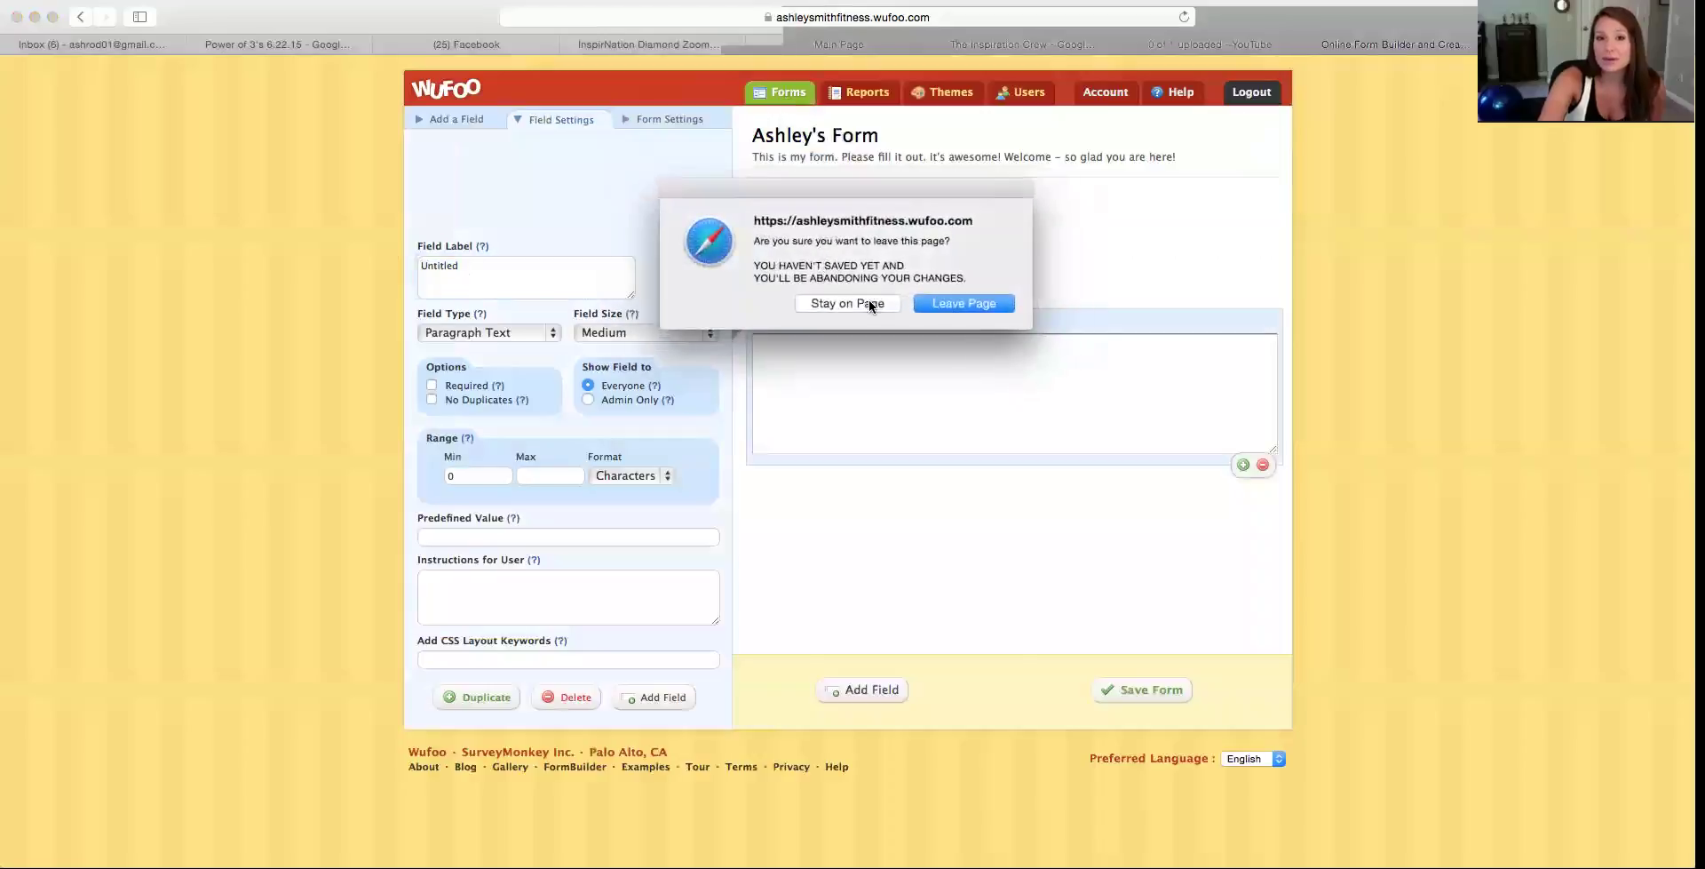
click(958, 303)
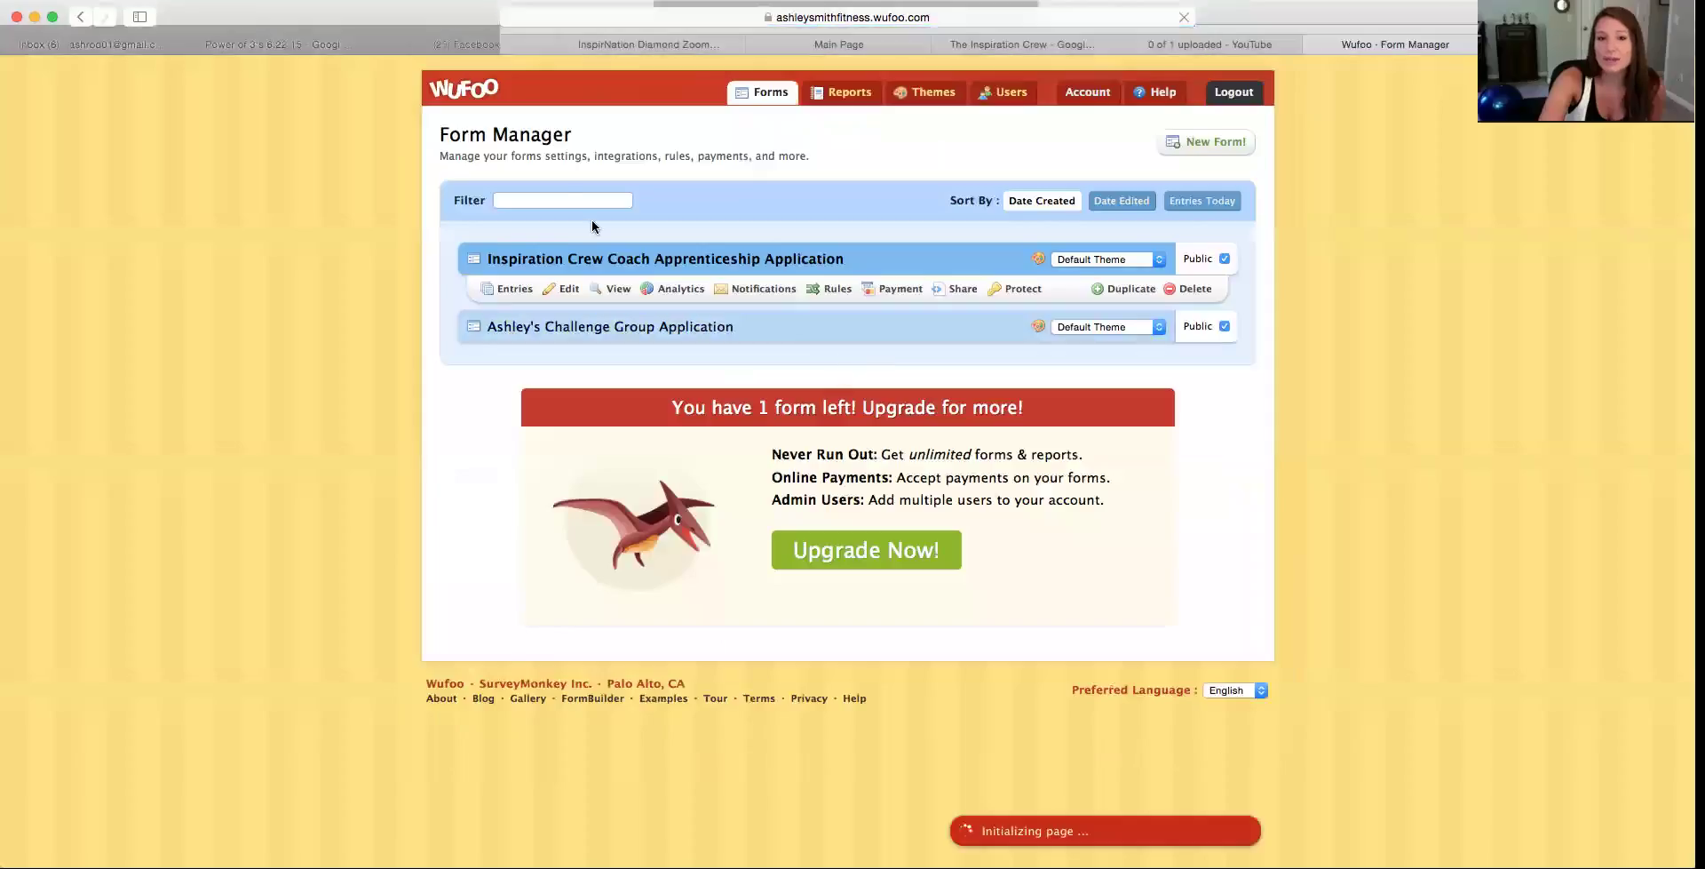
Open the Challenge Group Application form for editing from the Form Manager
click(590, 327)
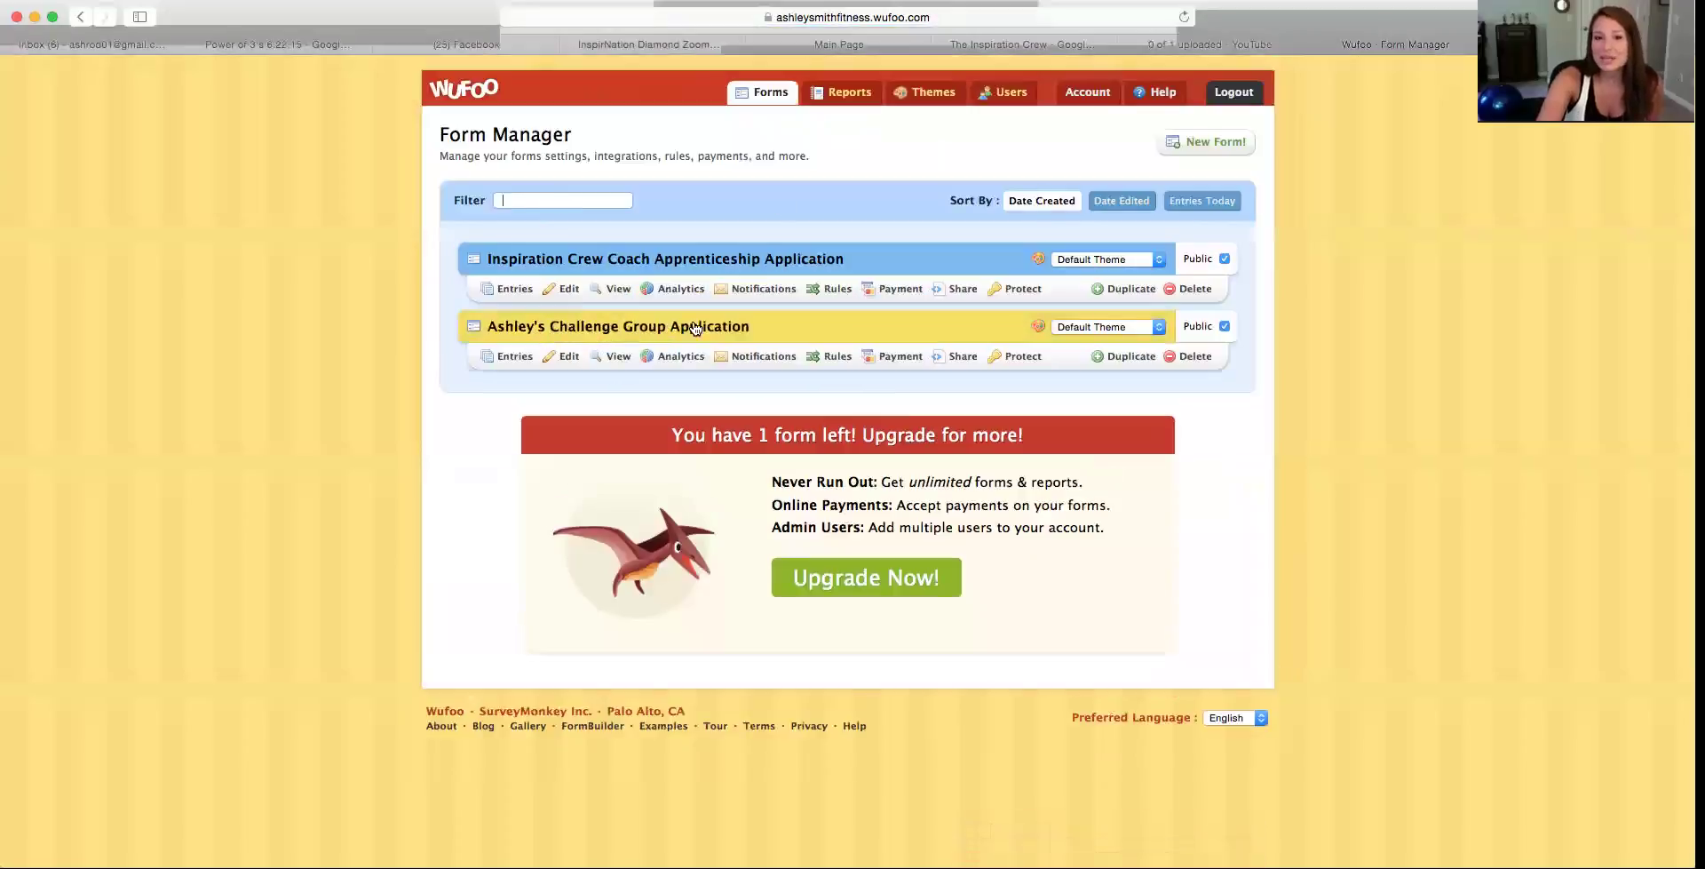
click(556, 357)
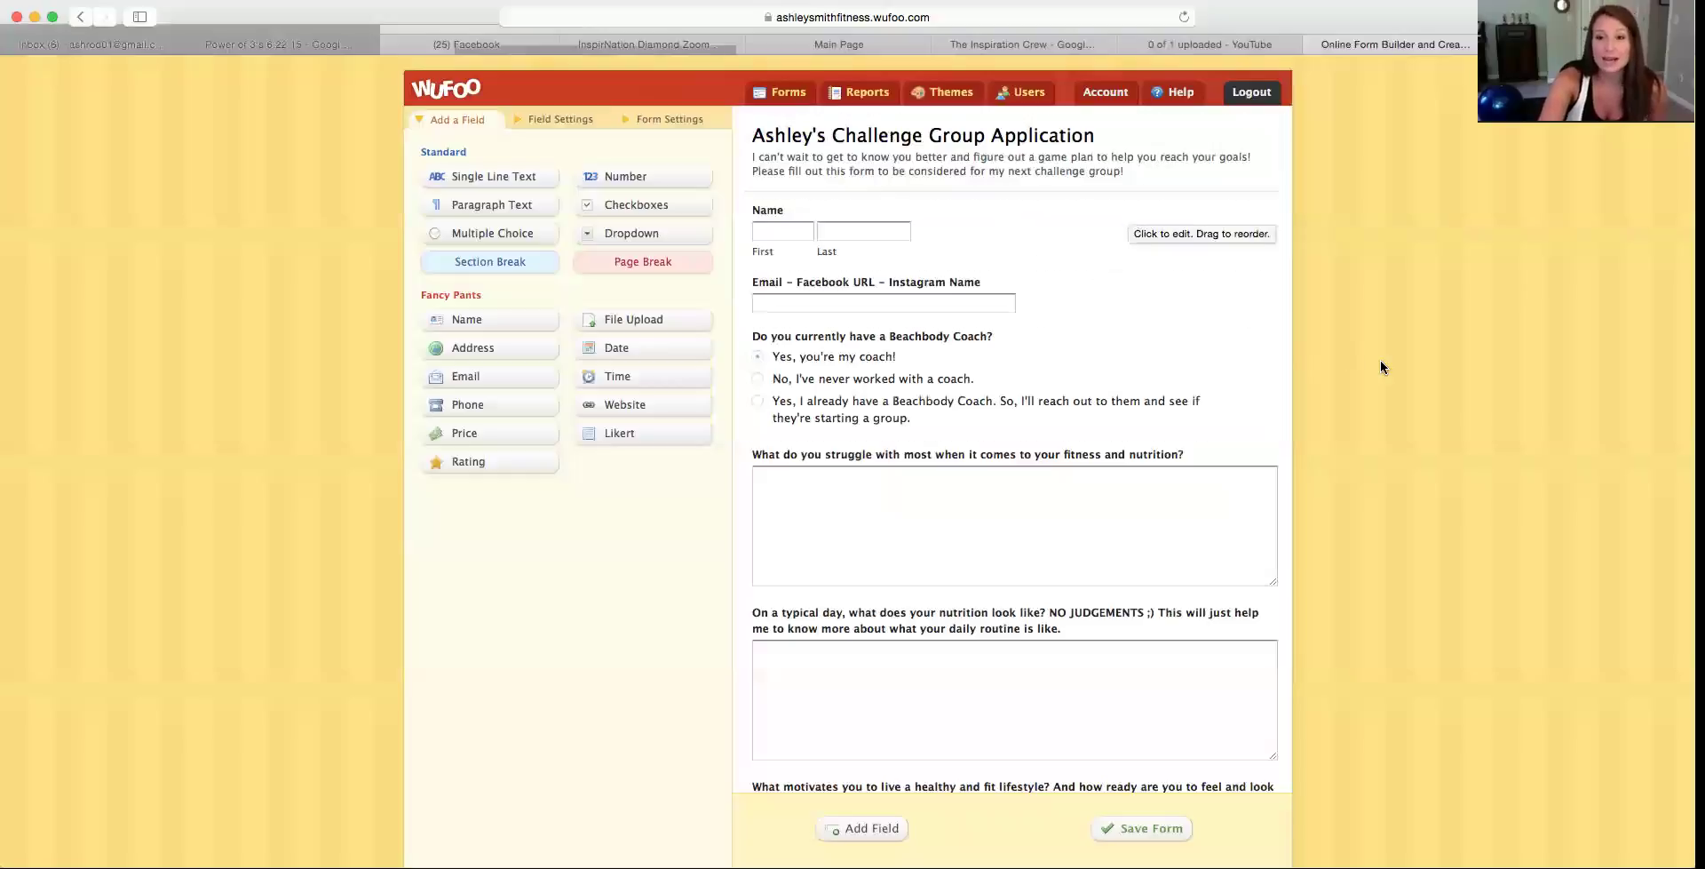
scroll(1380, 364, down, 1)
scroll(1379, 364, down, 1)
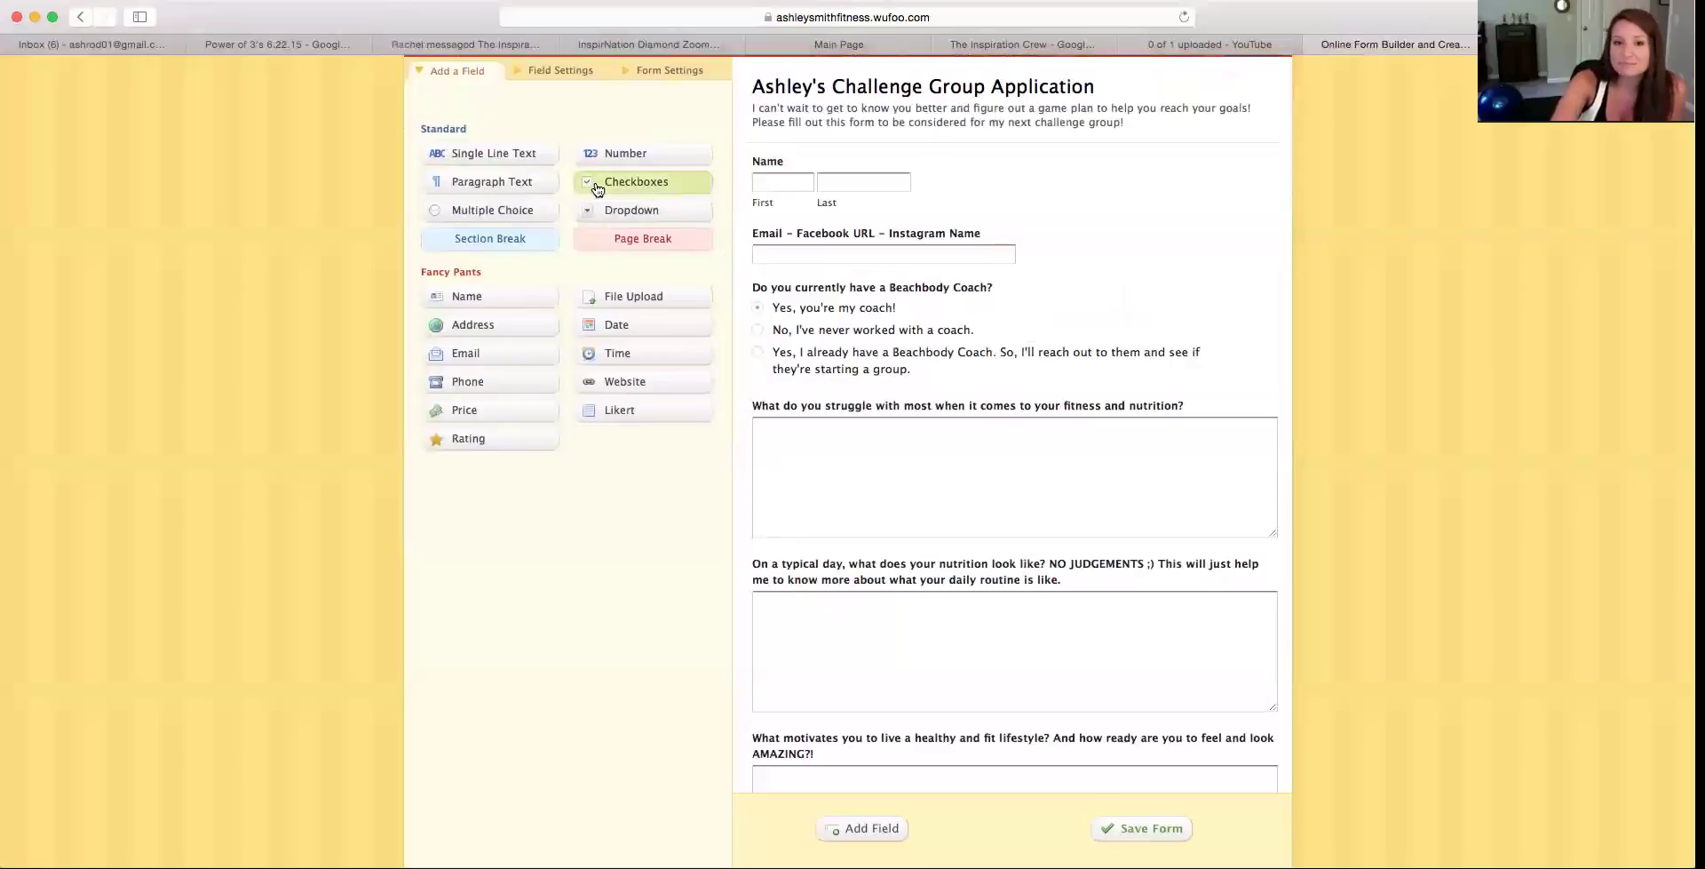
Select the Beachbody Coach question, add then remove a fourth choice, keeping its three choices
click(862, 327)
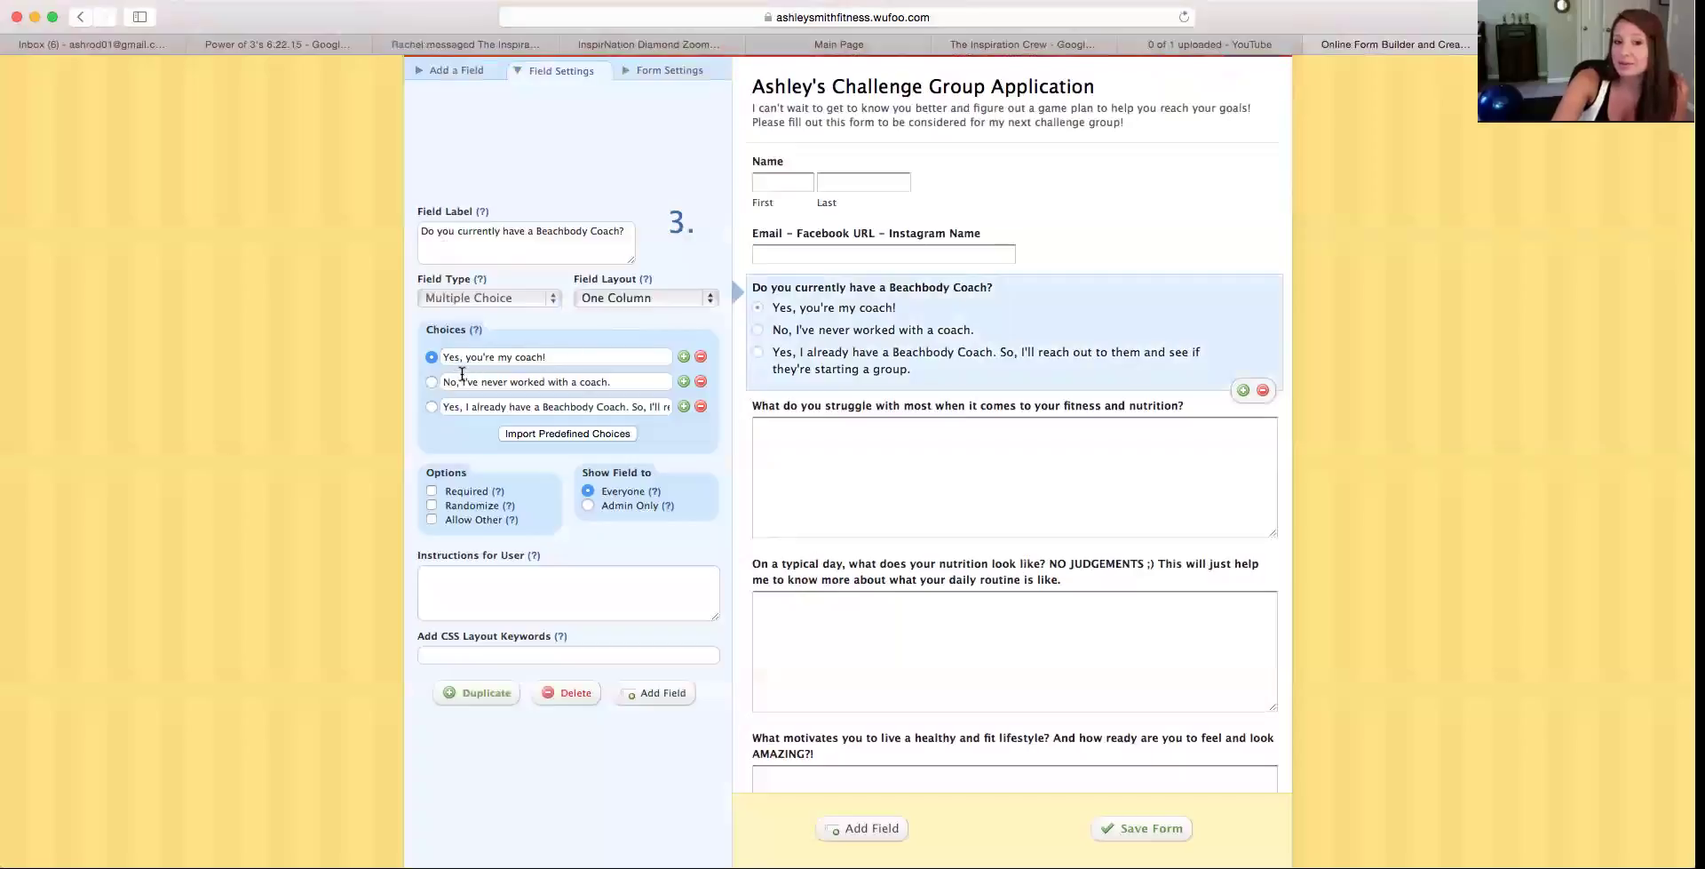
click(684, 406)
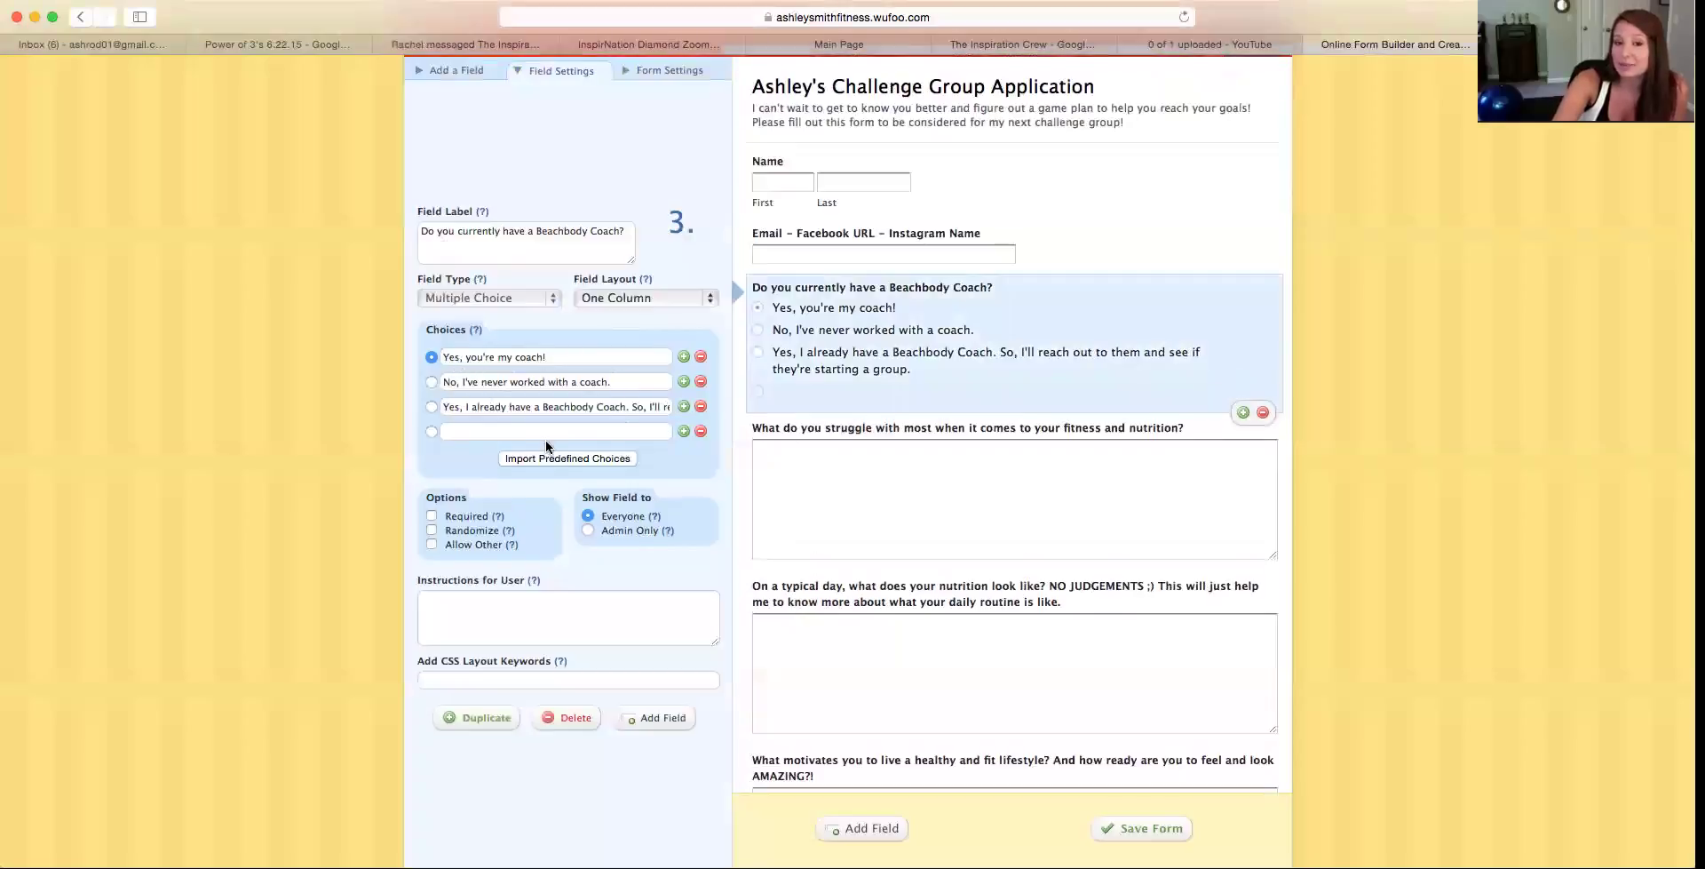
click(701, 431)
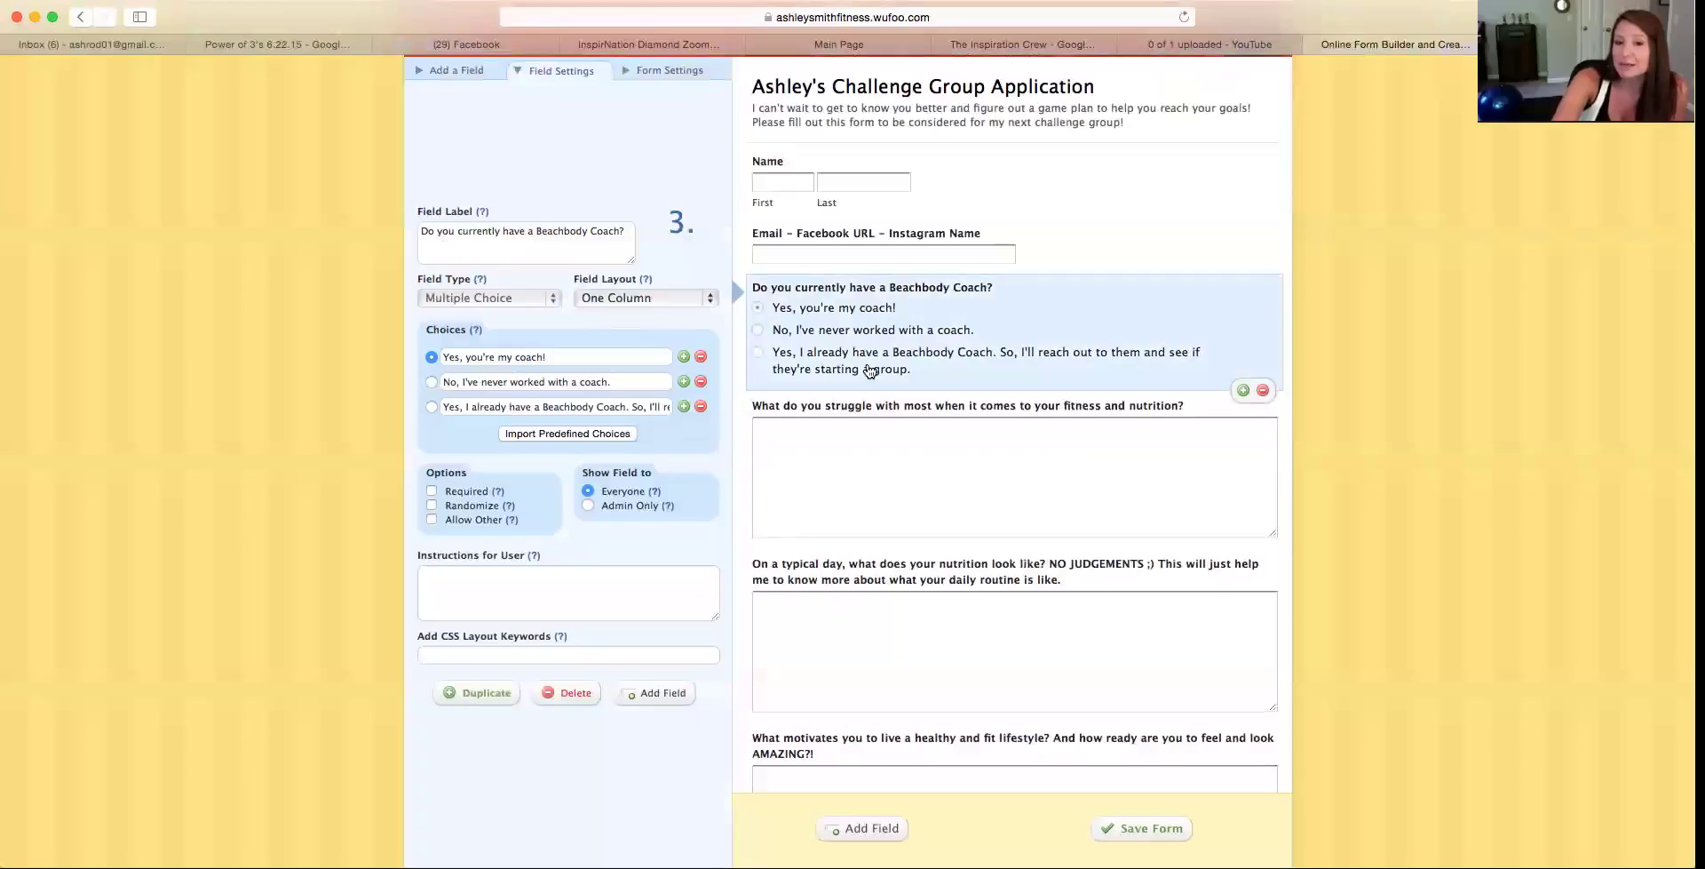
scroll(976, 462, down, 5)
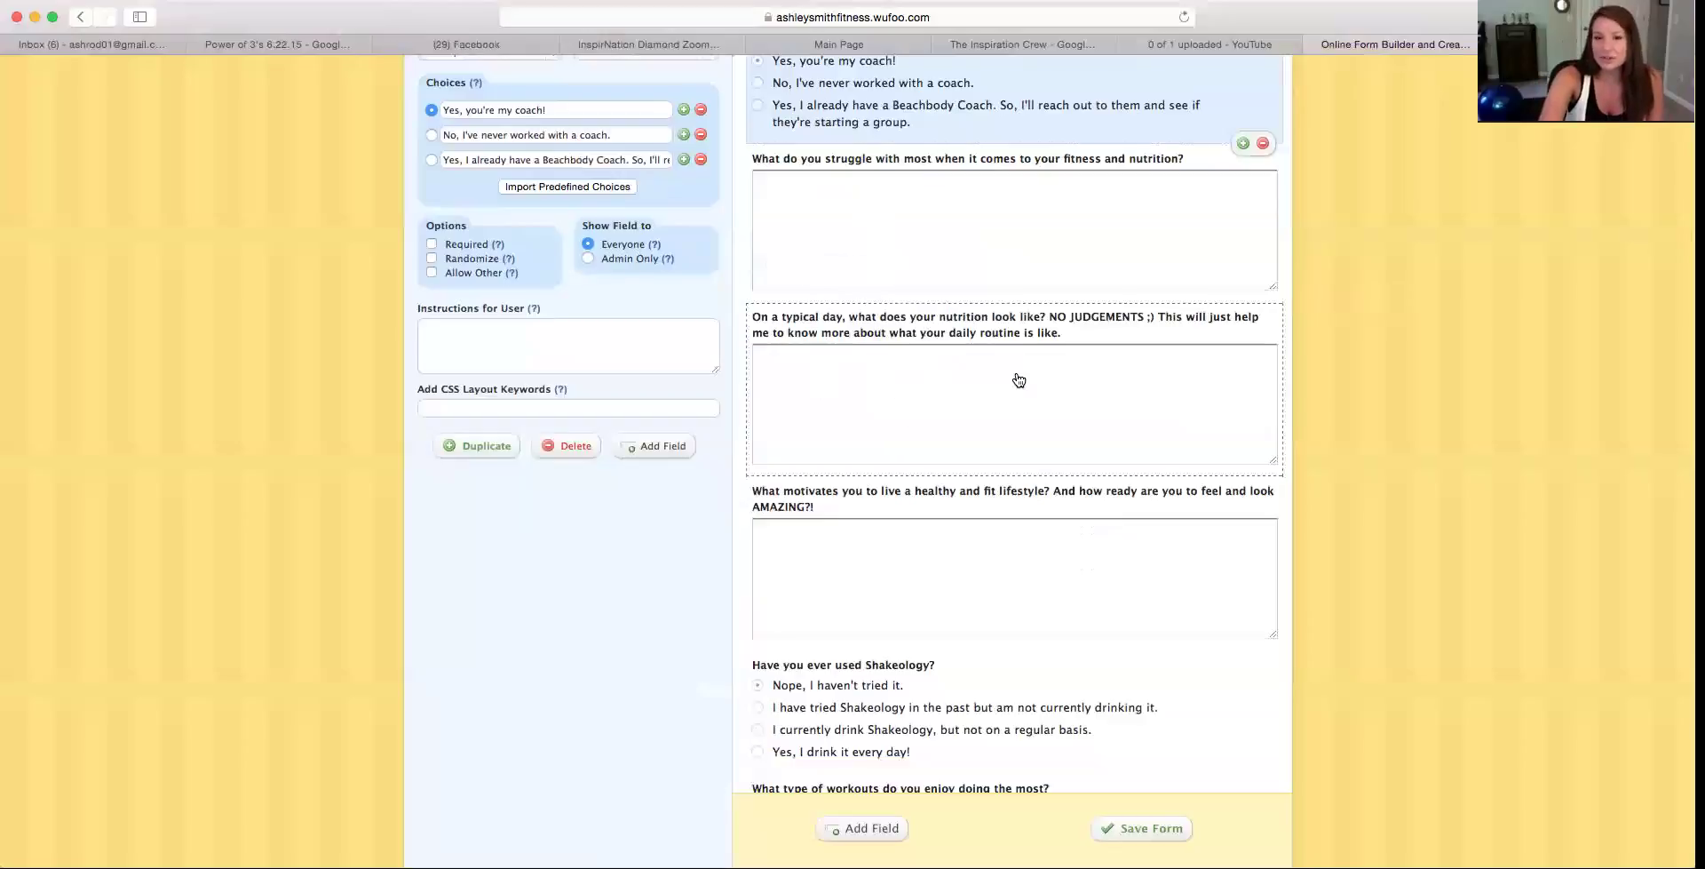
scroll(1019, 380, down, 5)
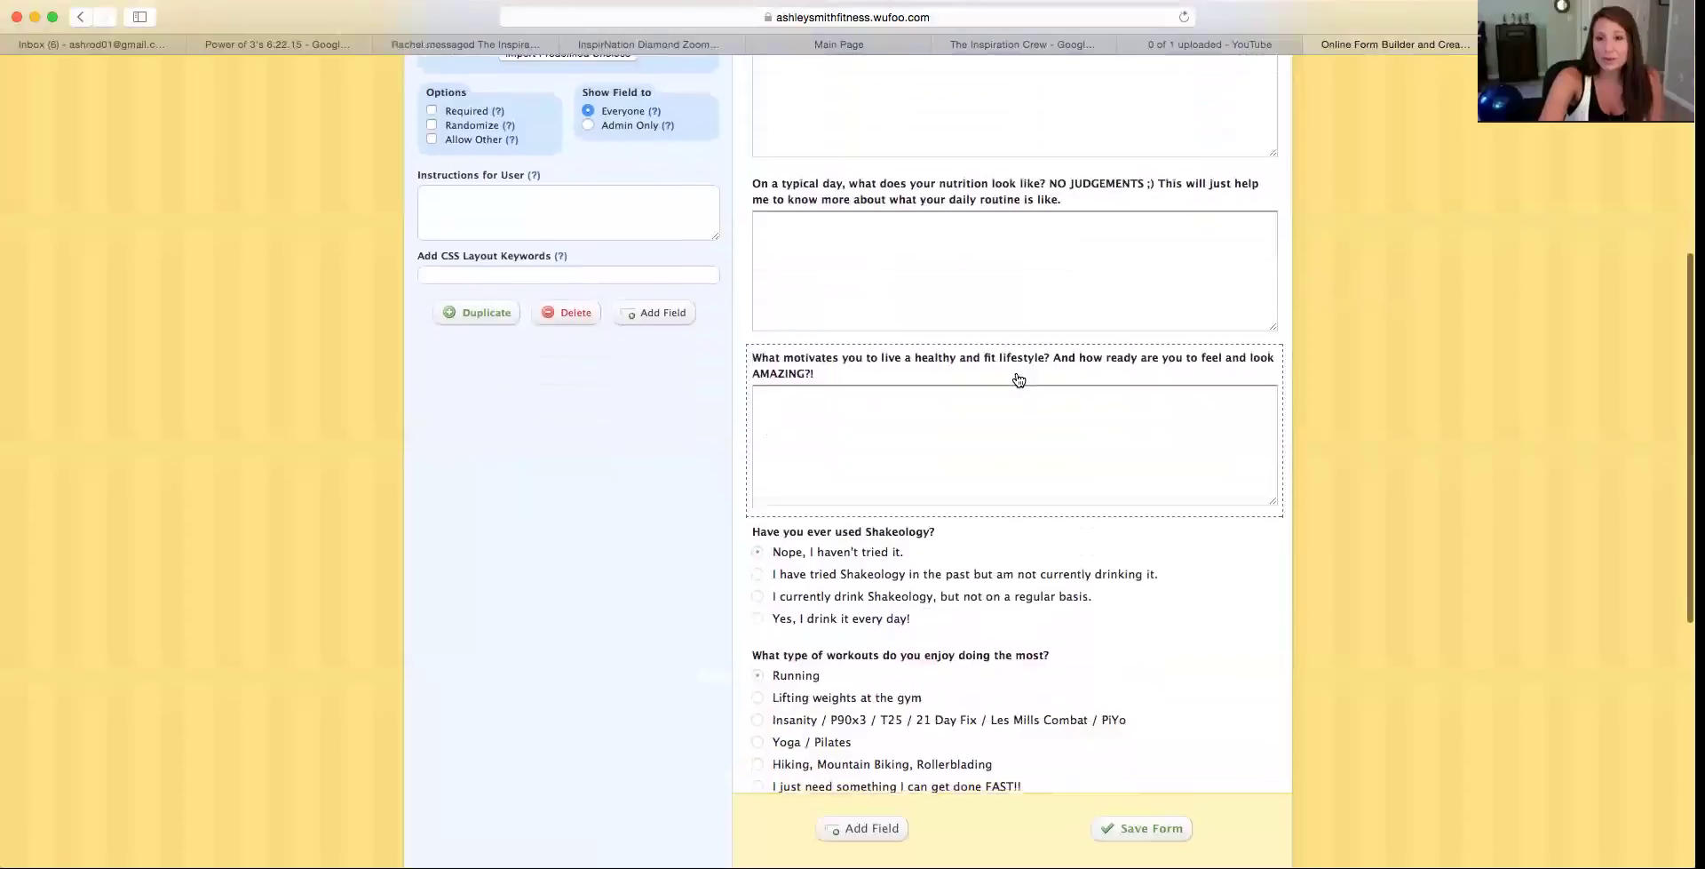
scroll(1019, 380, down, 2)
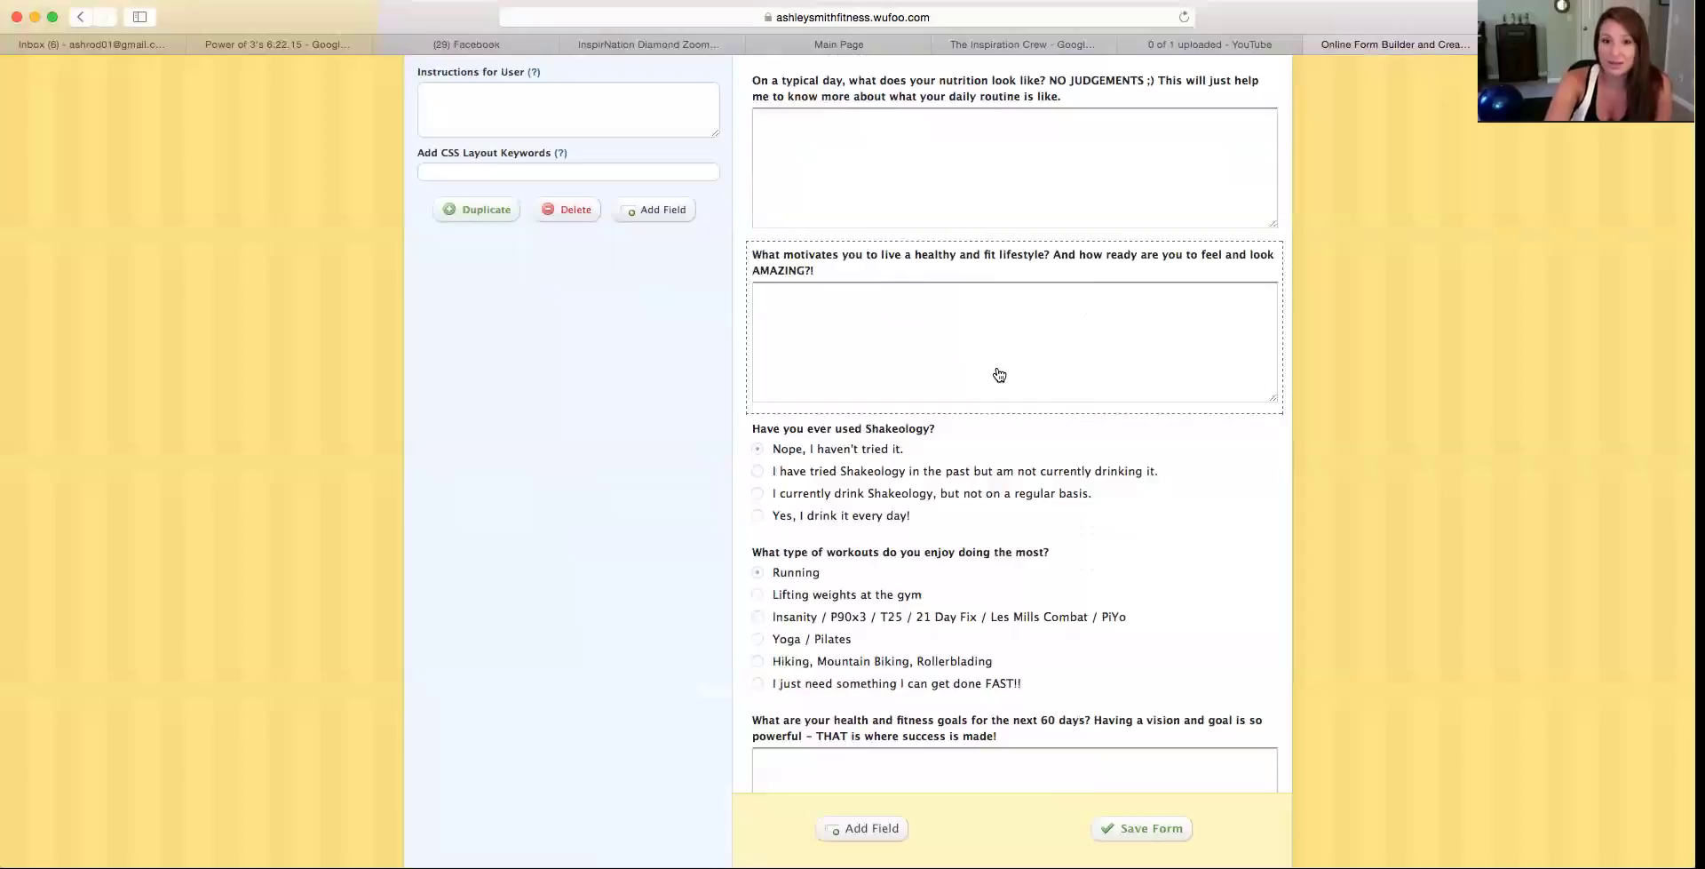
scroll(1062, 393, down, 3)
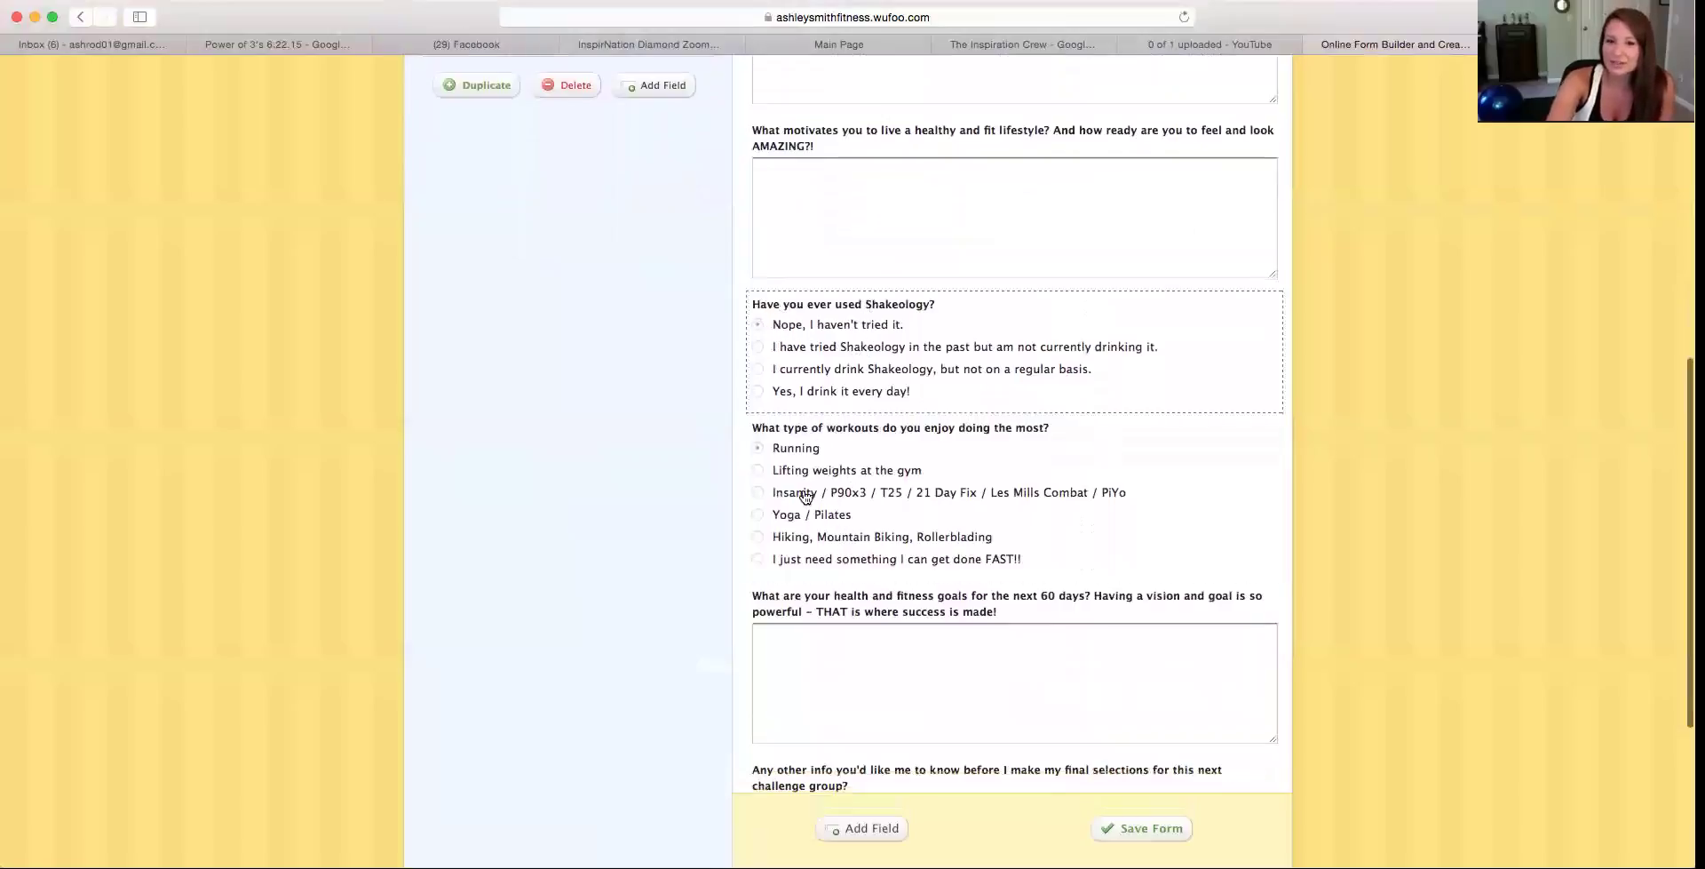
scroll(912, 546, down, 5)
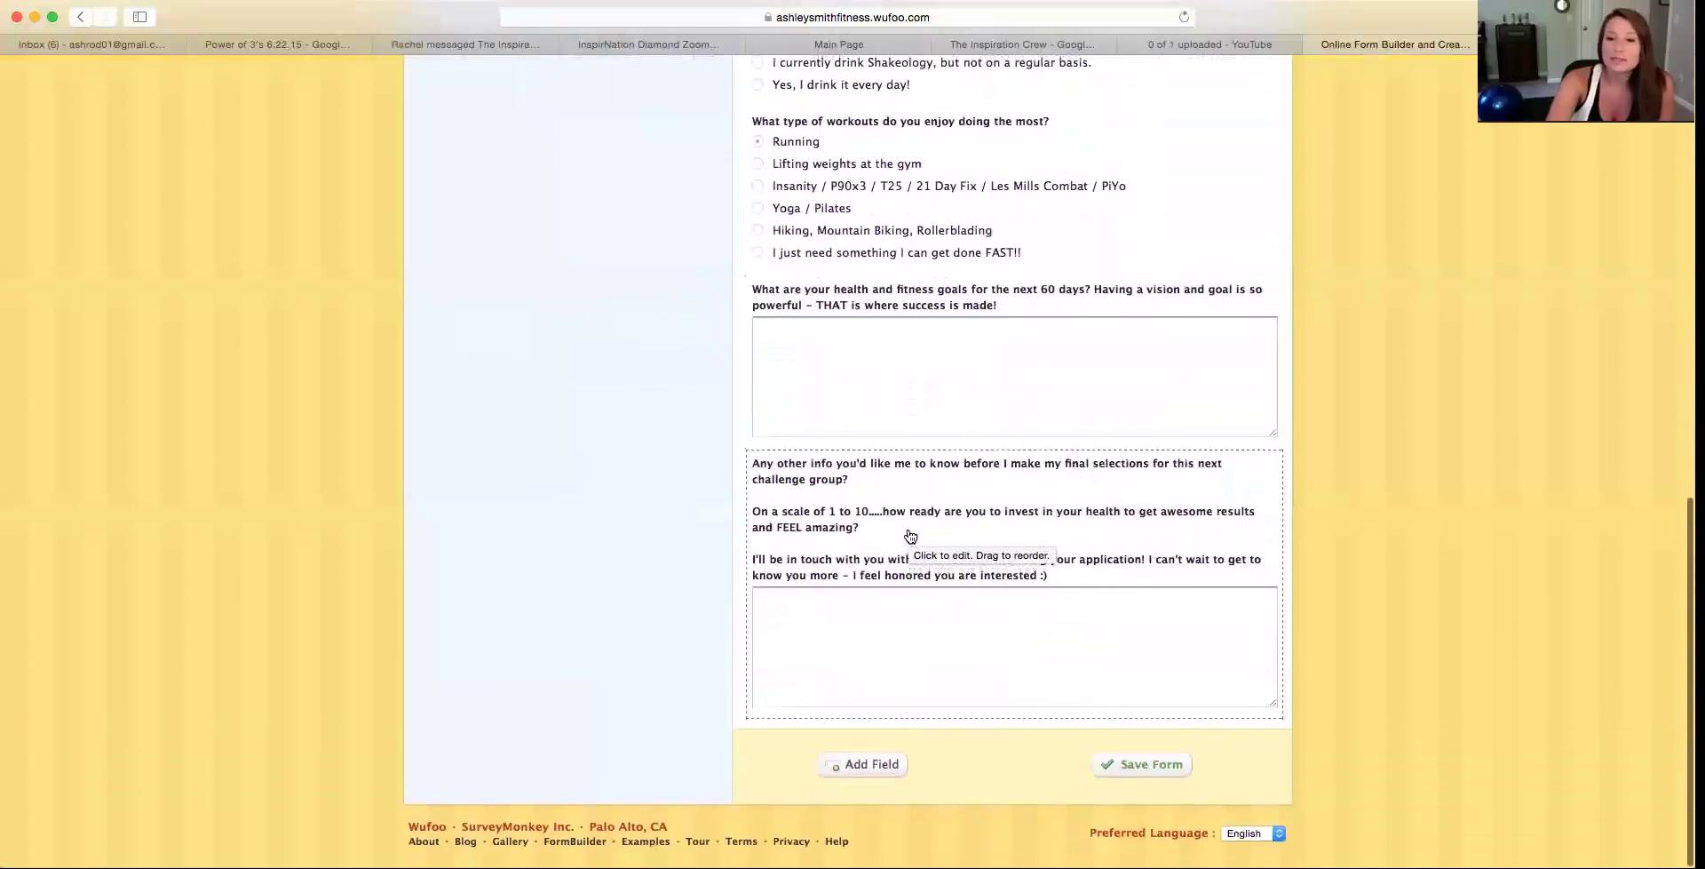
scroll(963, 473, up, 10)
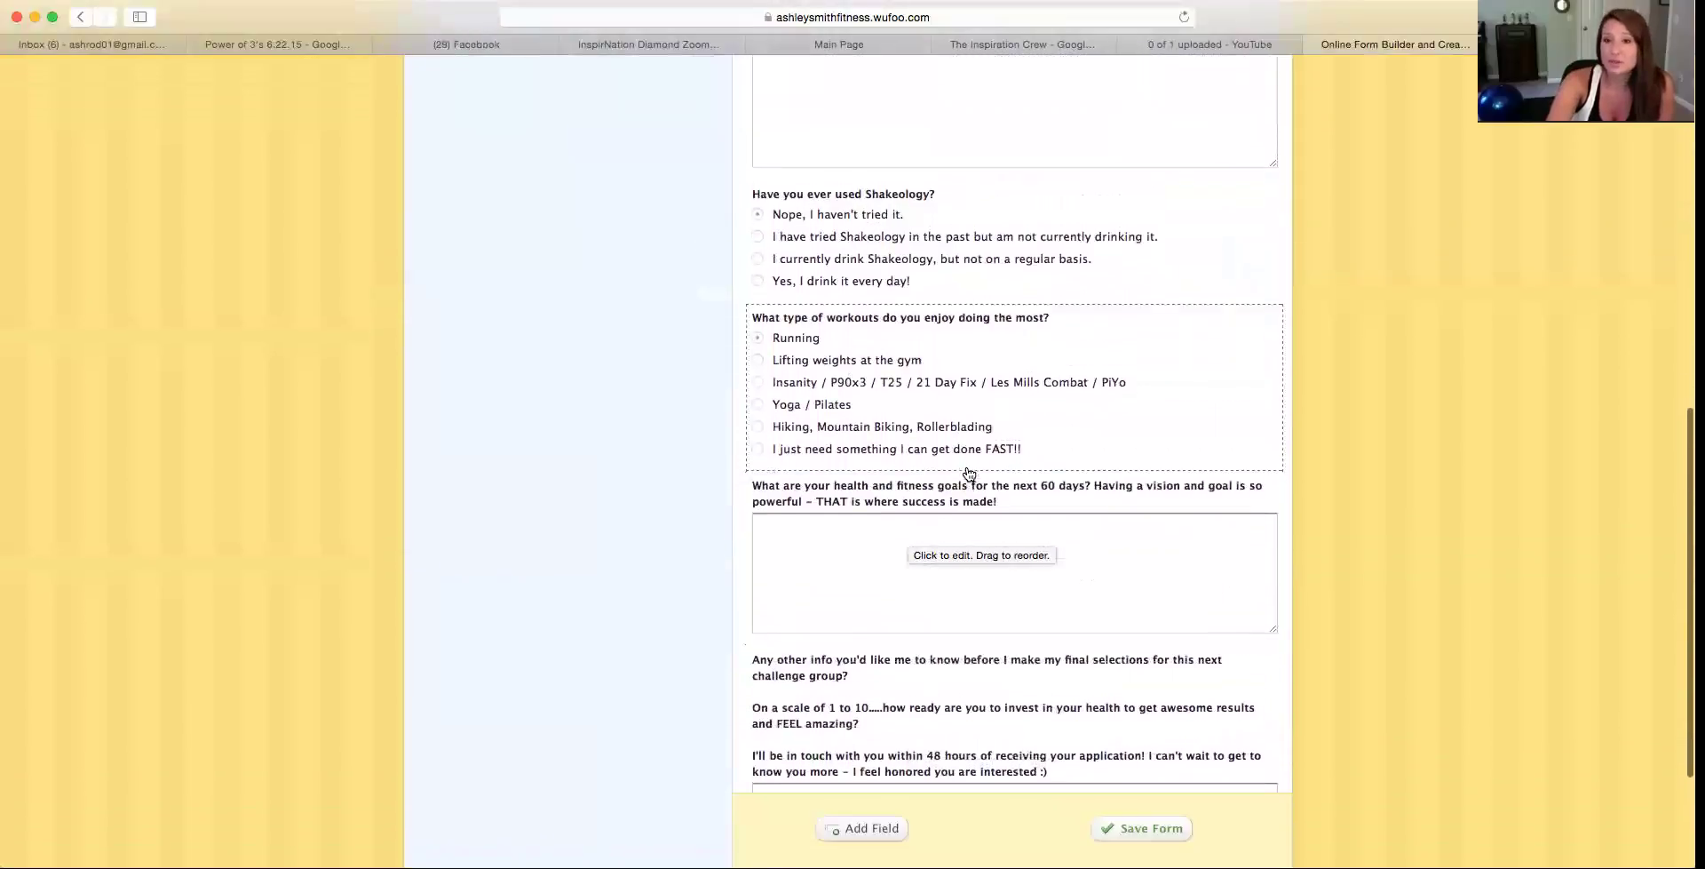
scroll(968, 473, up, 5)
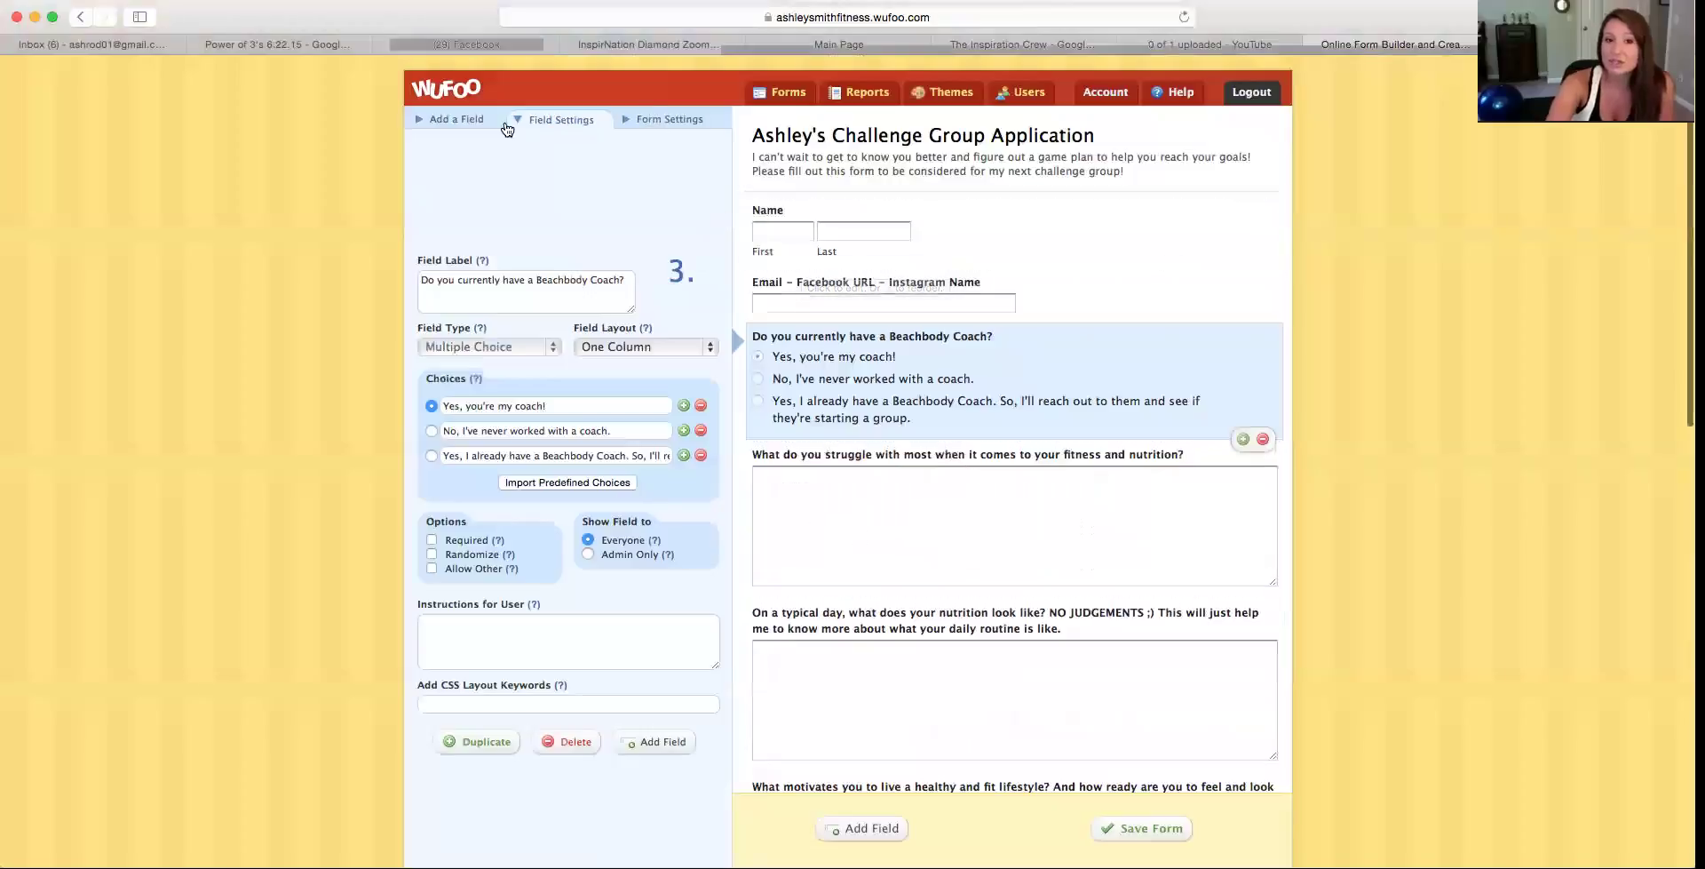
Switch the editor to the Add a Field tab and scroll back to the top of the page
click(469, 122)
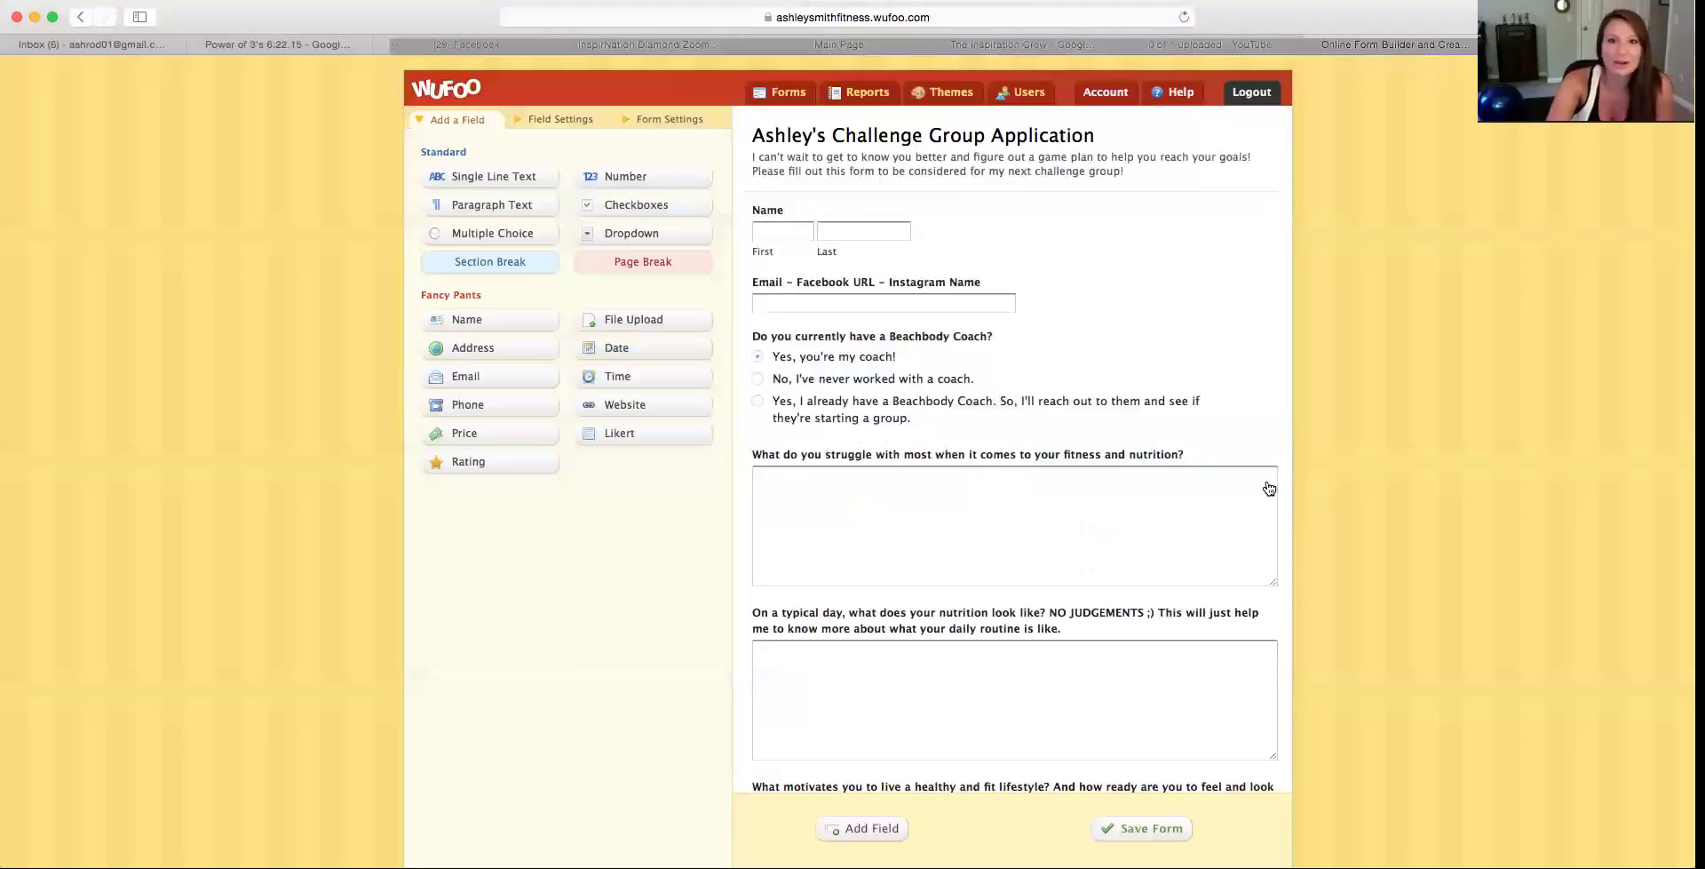
scroll(364, 276, up, 1)
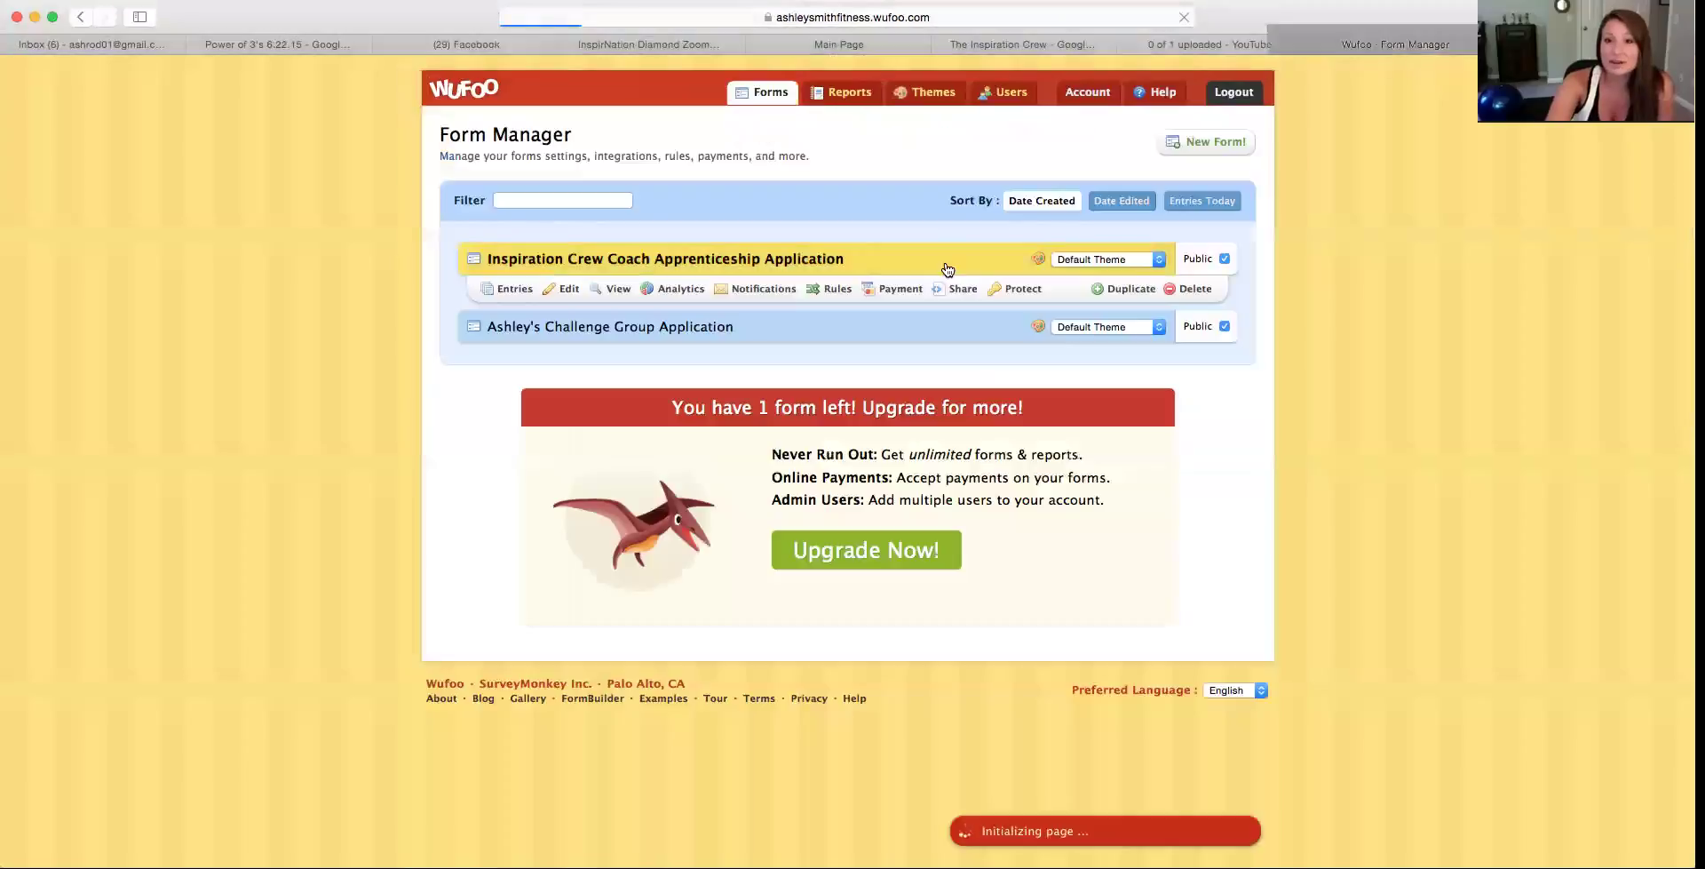
Open the Inspiration Crew Coach Apprenticeship Application for editing and scroll through its fields
click(562, 297)
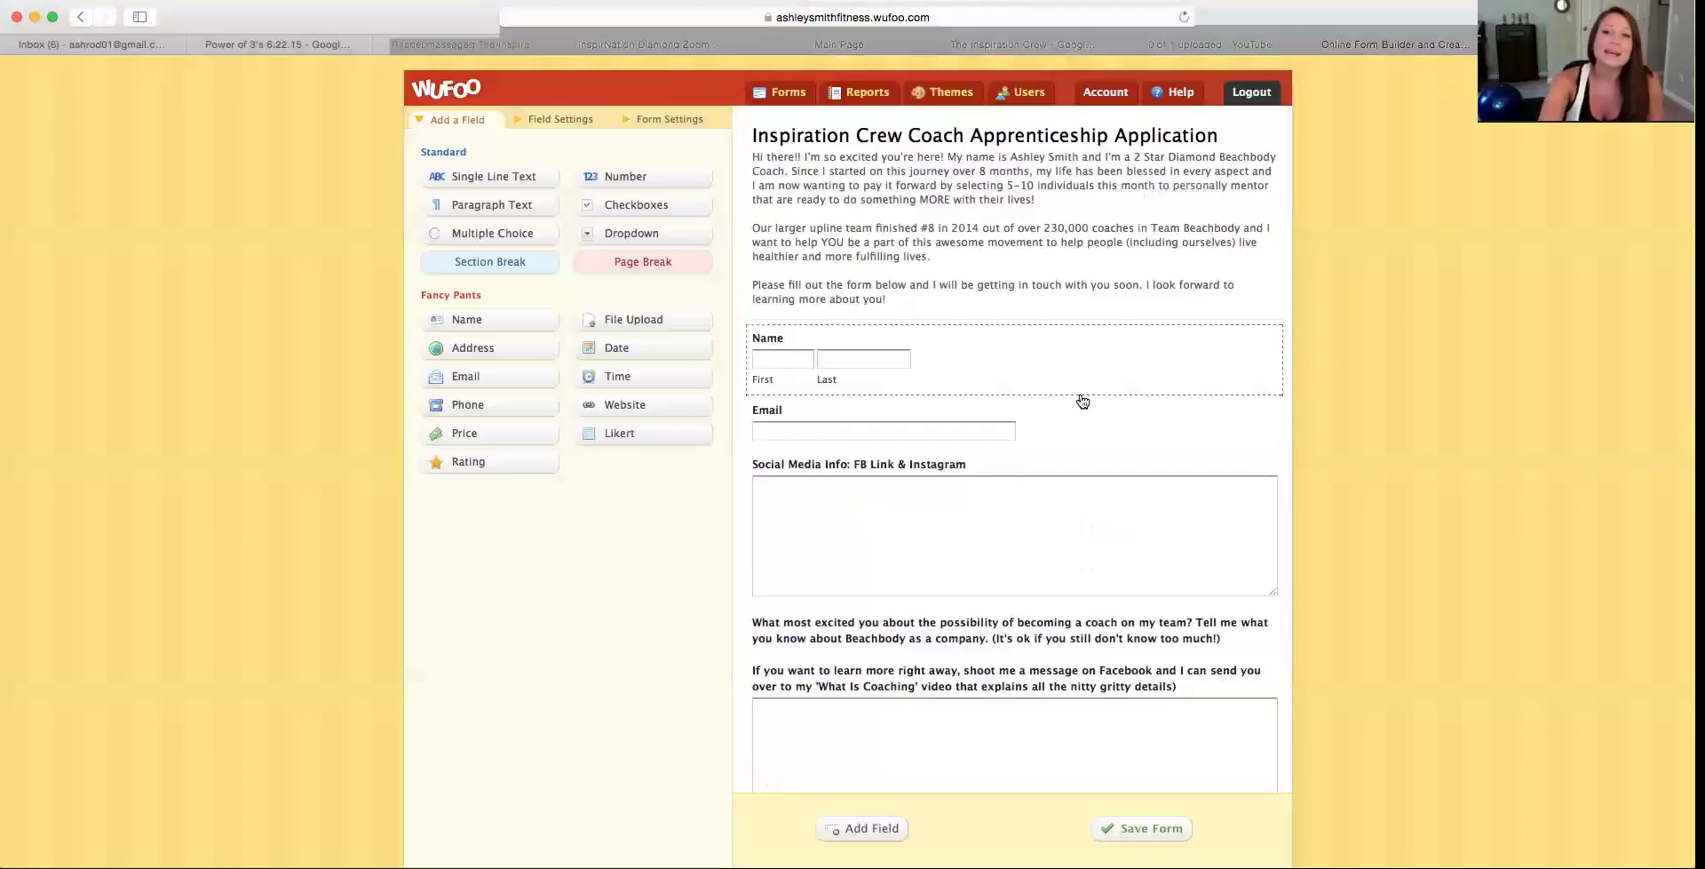
scroll(1060, 413, down, 2)
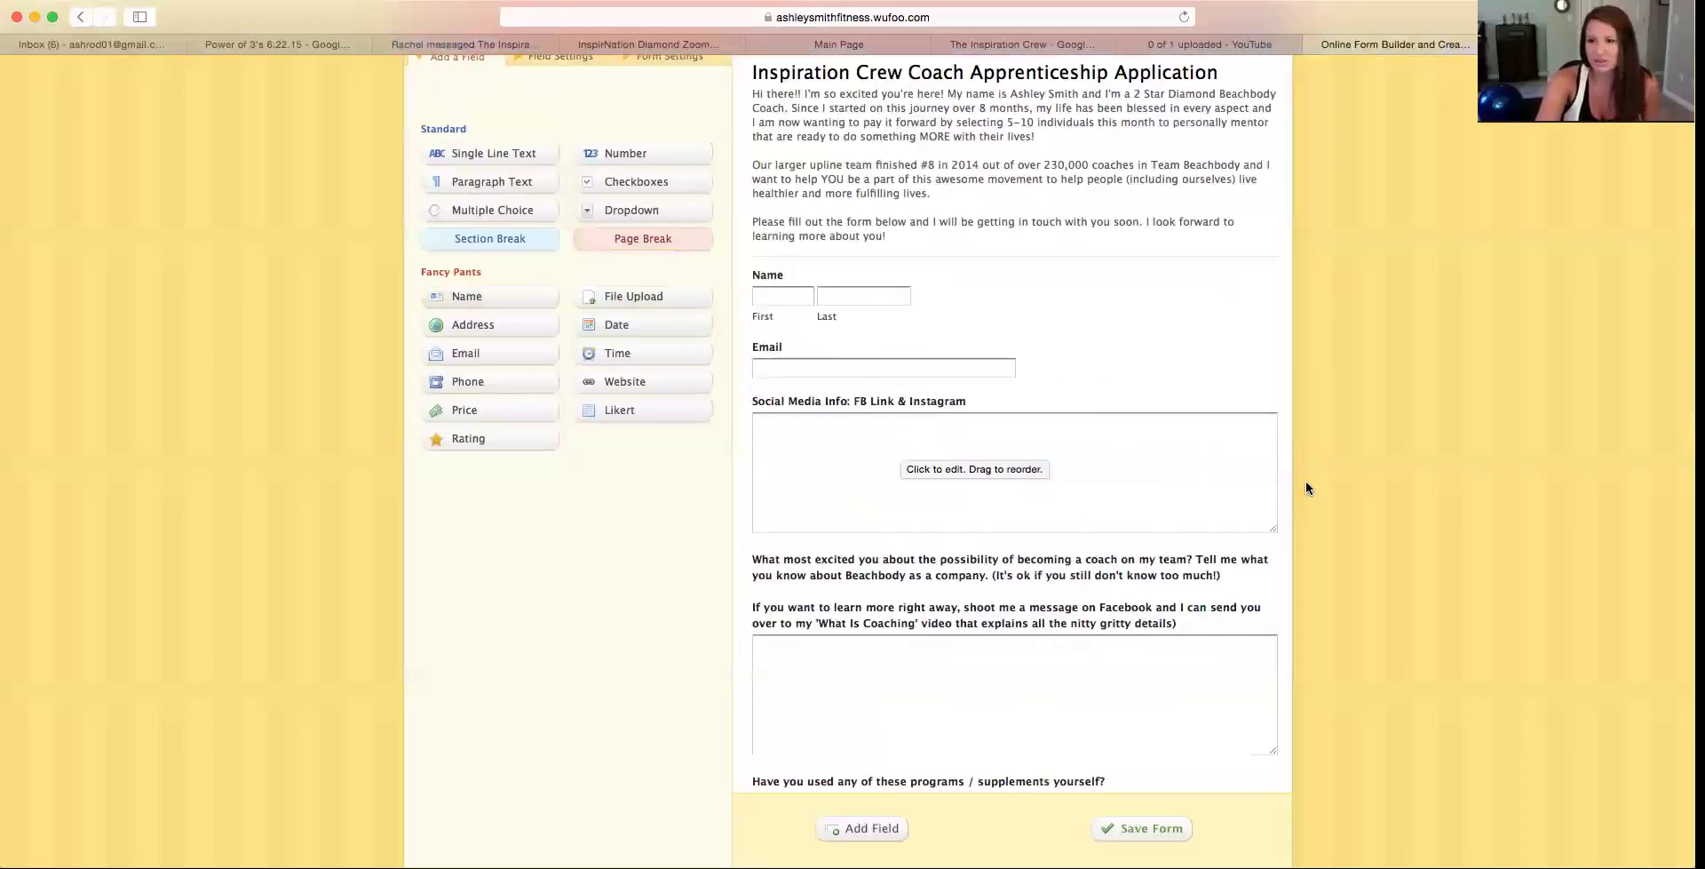
scroll(1291, 520, down, 5)
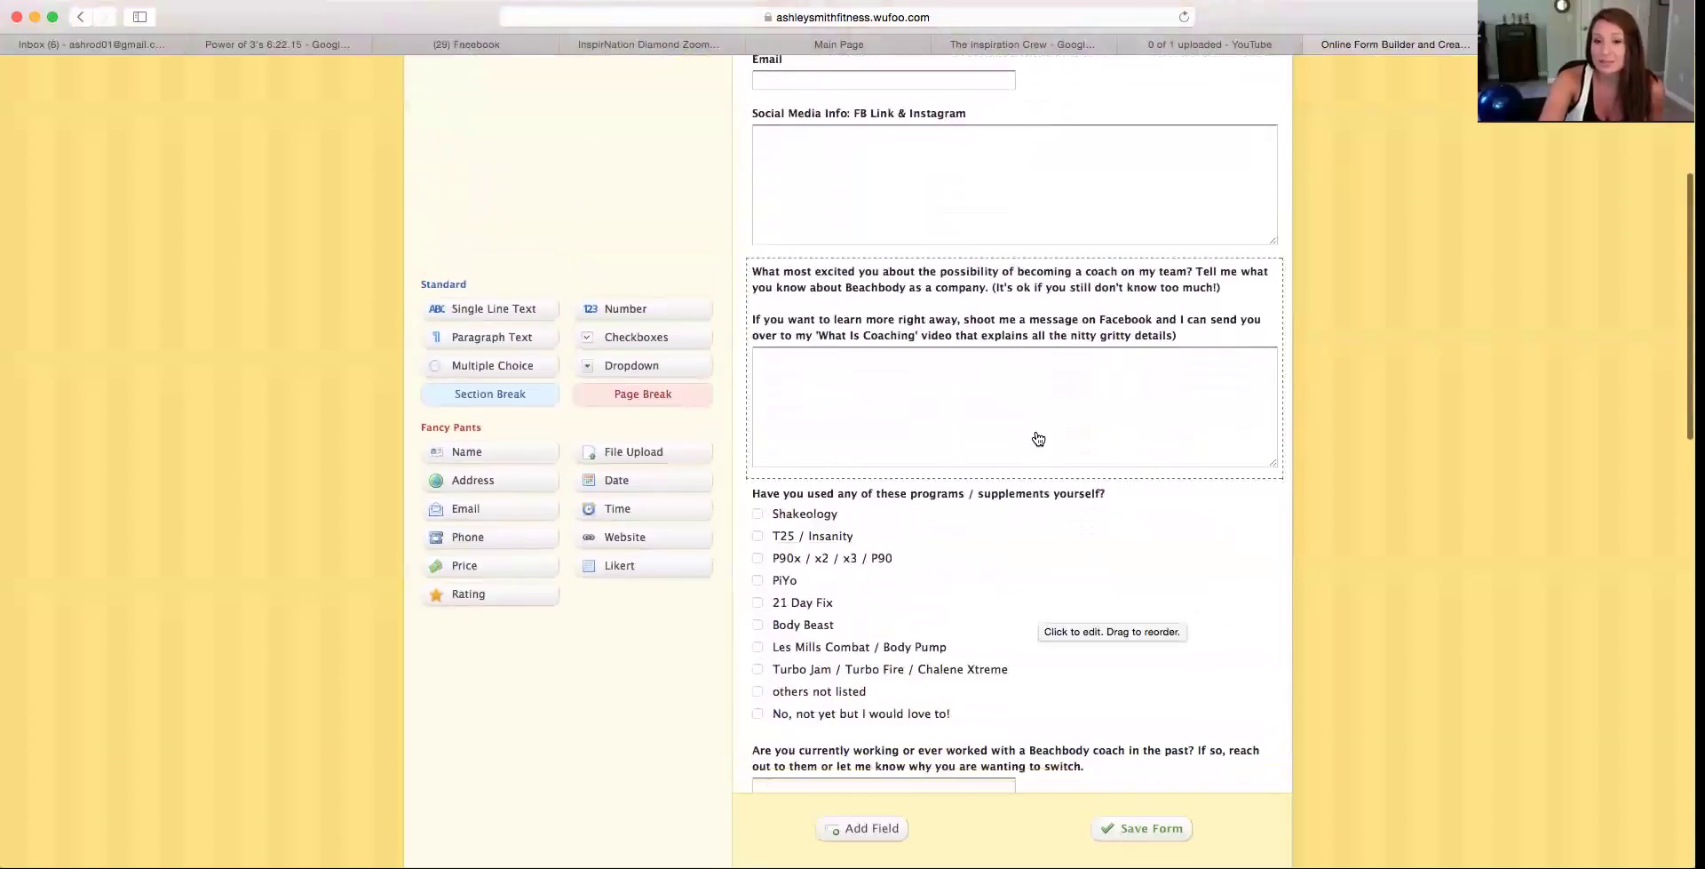
scroll(1067, 428, down, 5)
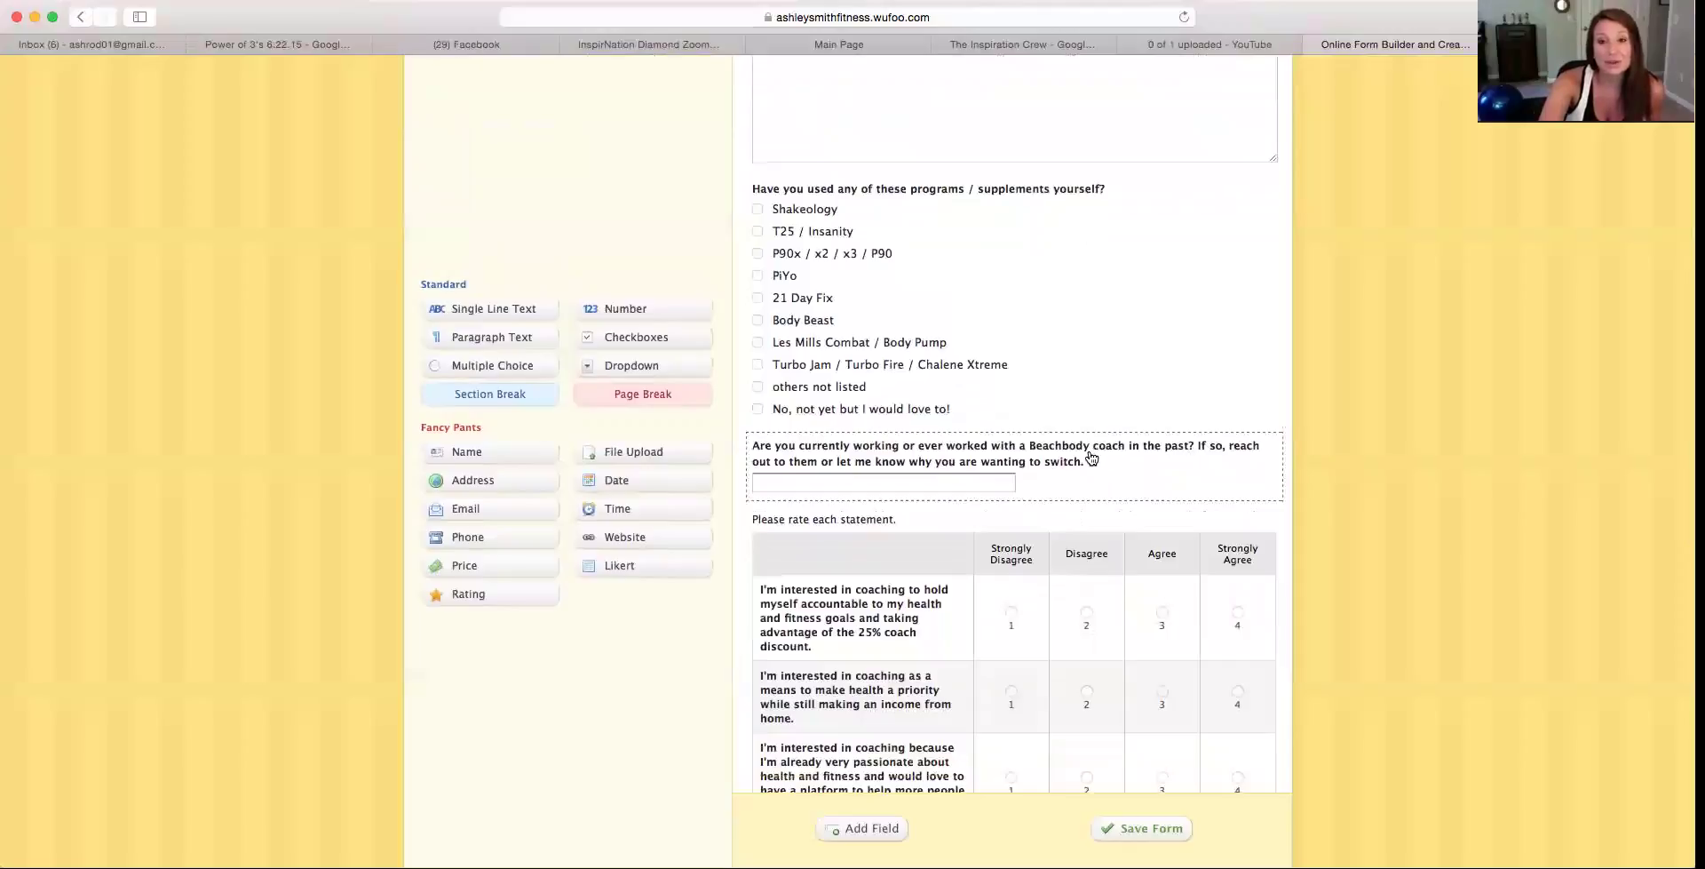
scroll(1258, 514, down, 5)
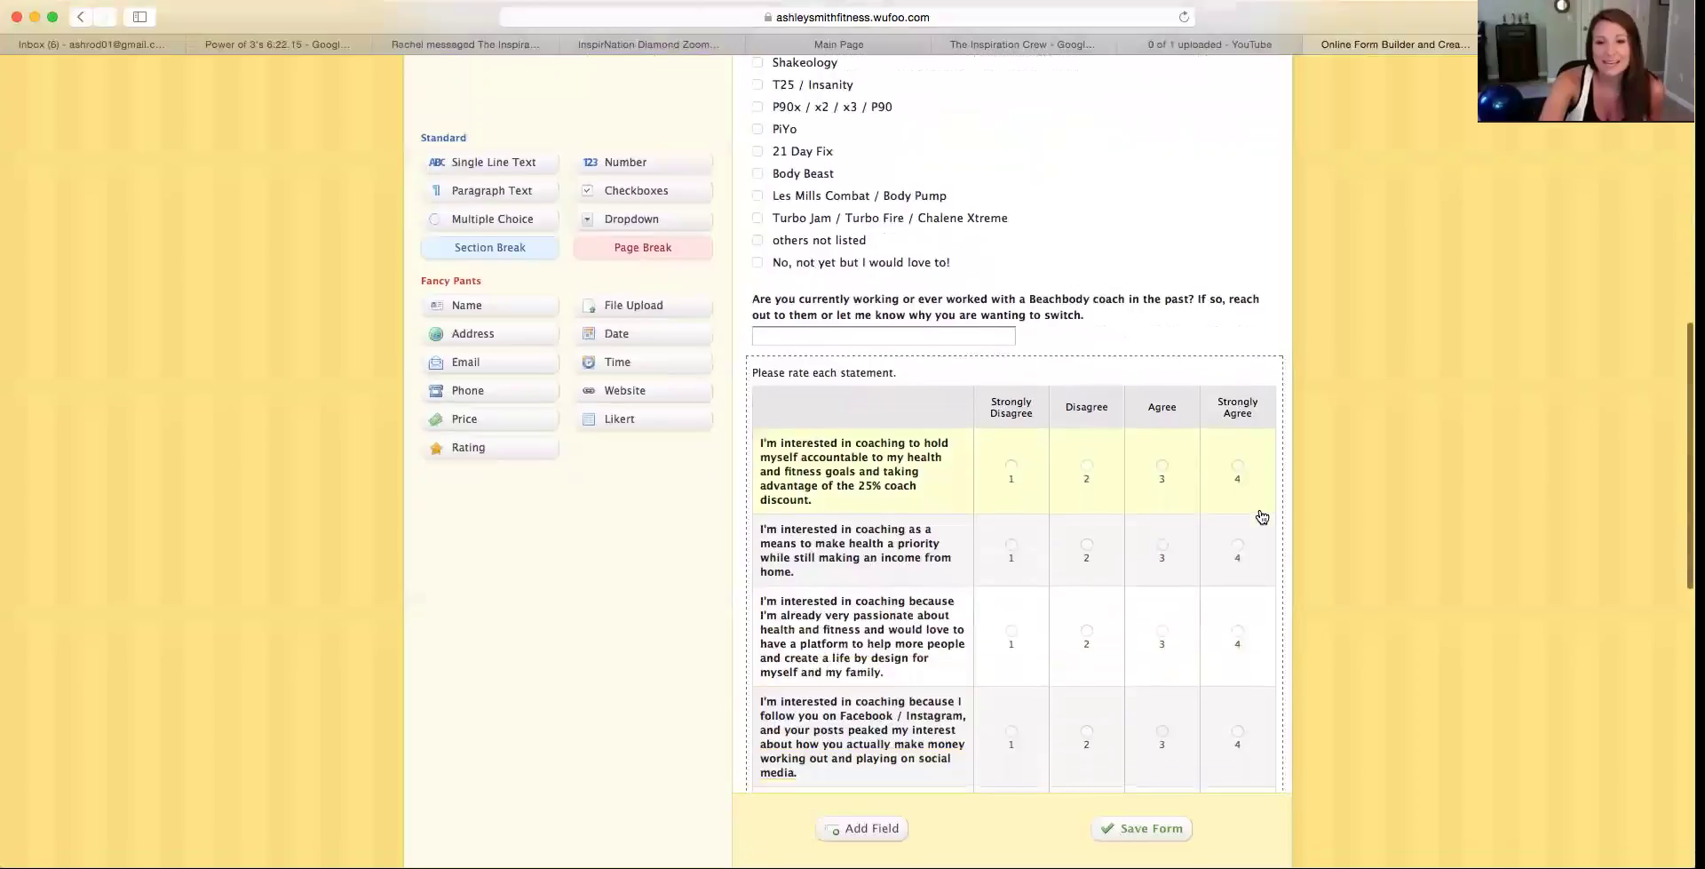
scroll(1262, 516, down, 1)
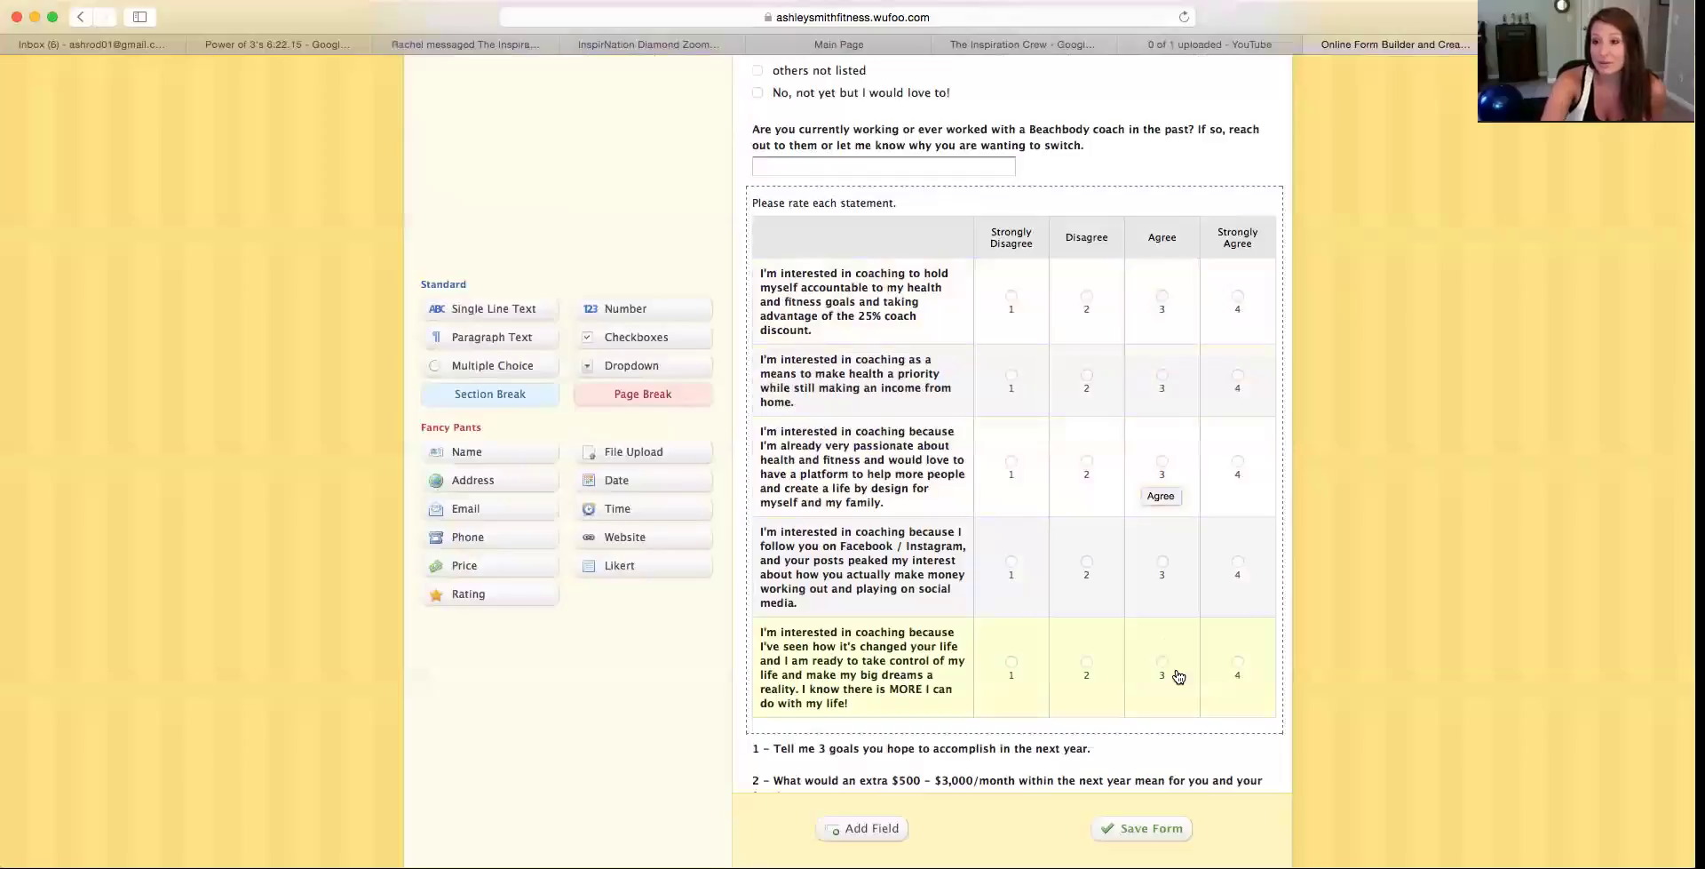
scroll(1178, 677, down, 10)
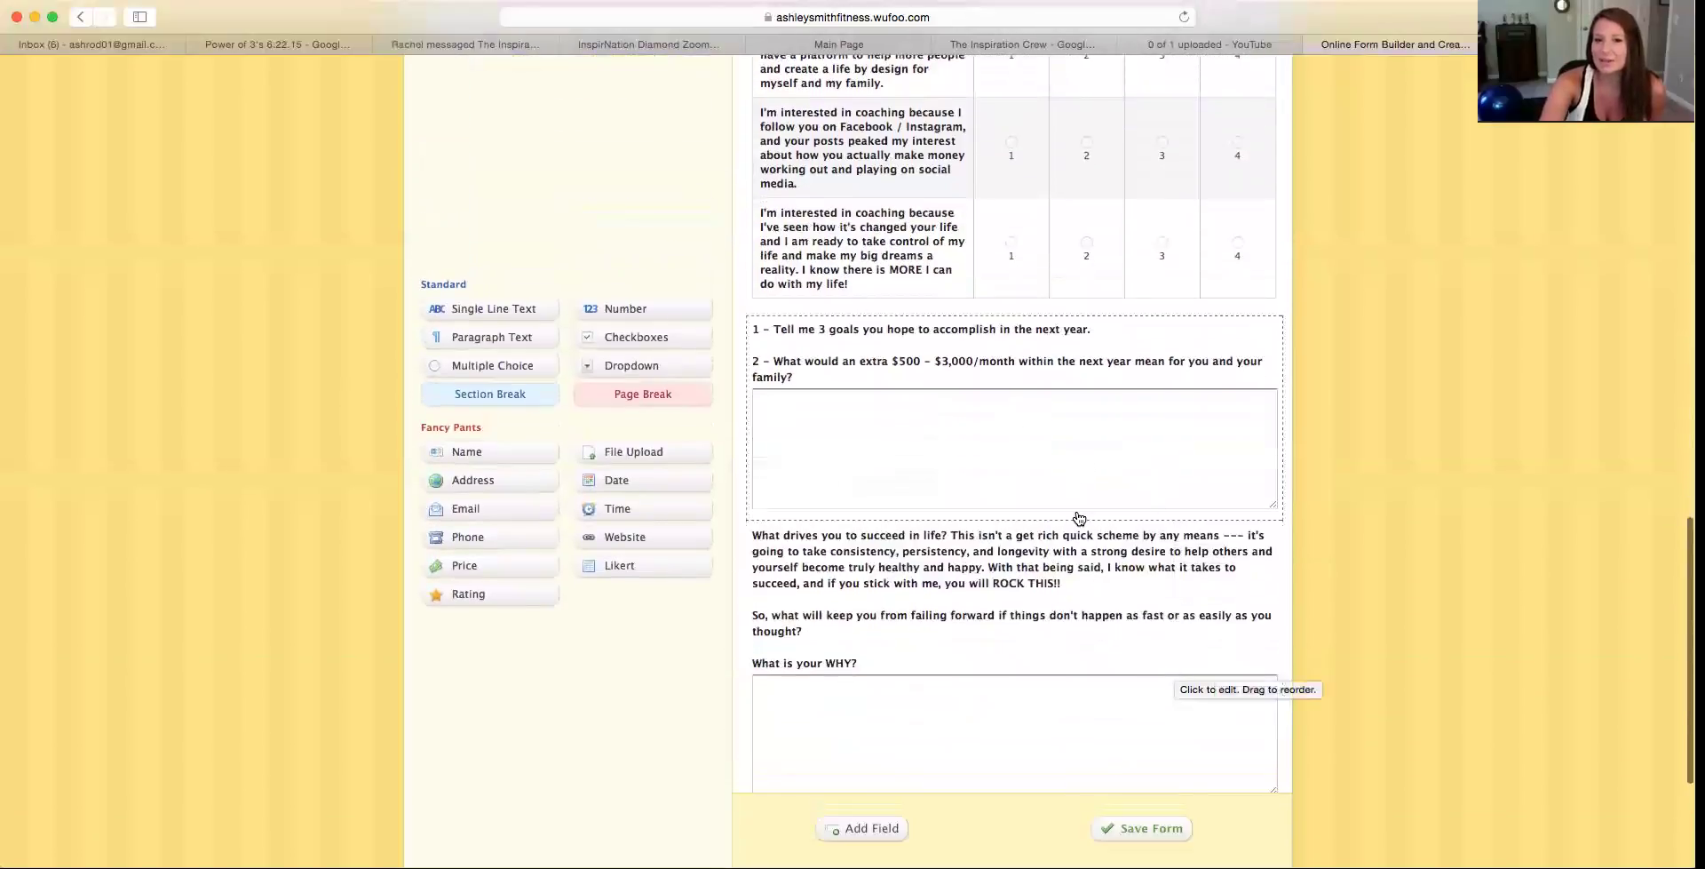
scroll(1012, 469, down, 4)
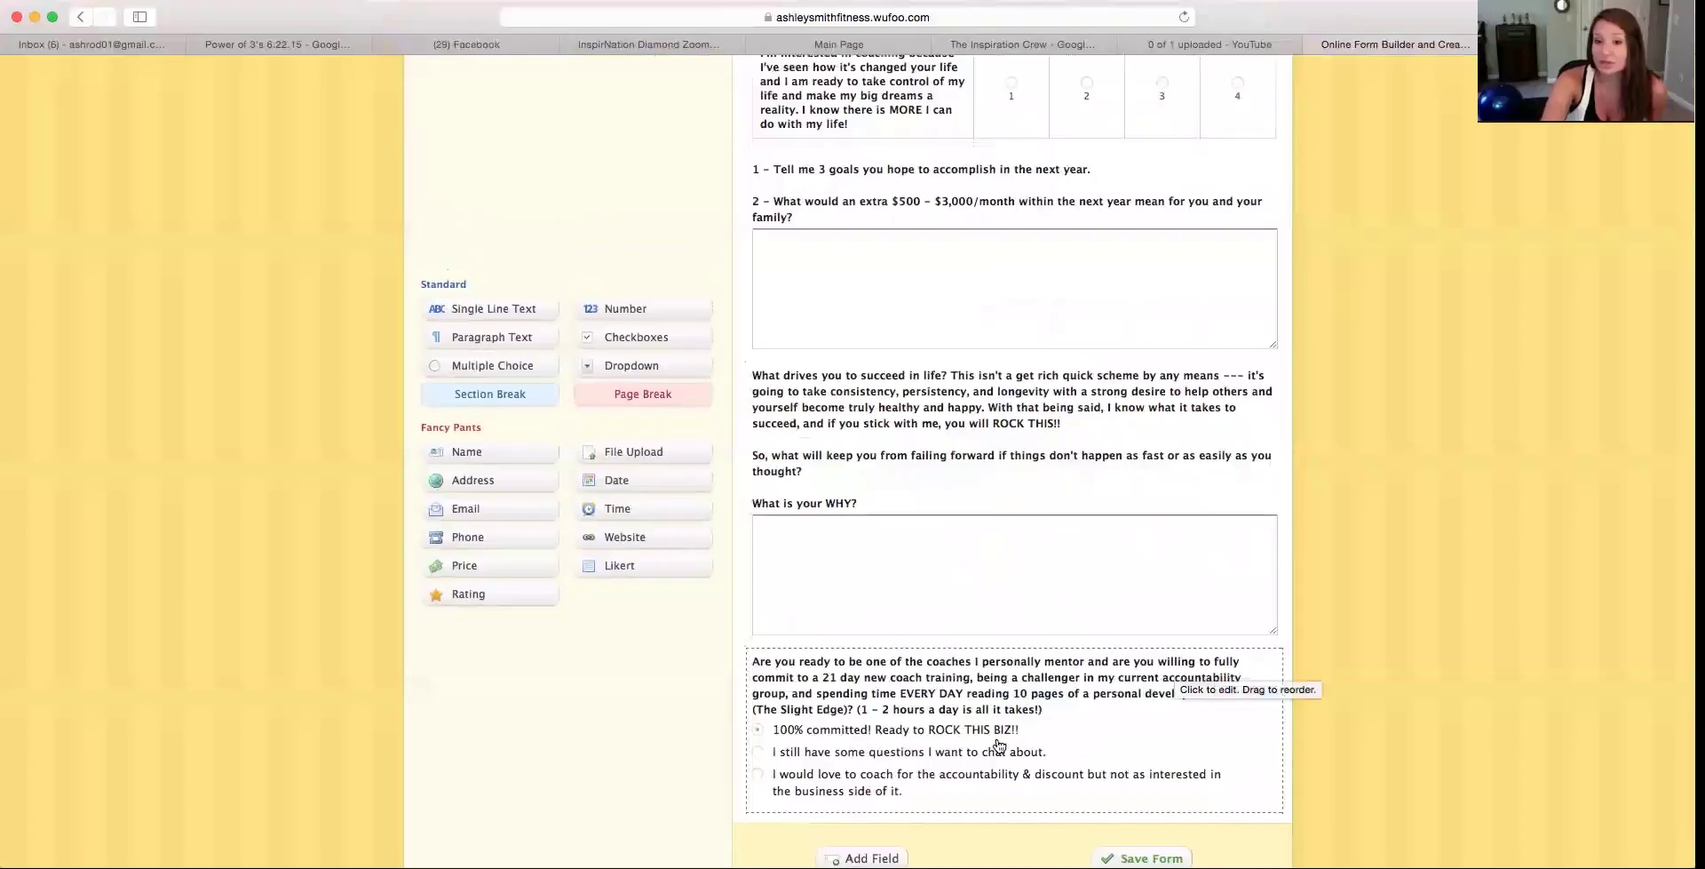
scroll(1327, 578, up, 10)
scroll(1327, 578, up, 10)
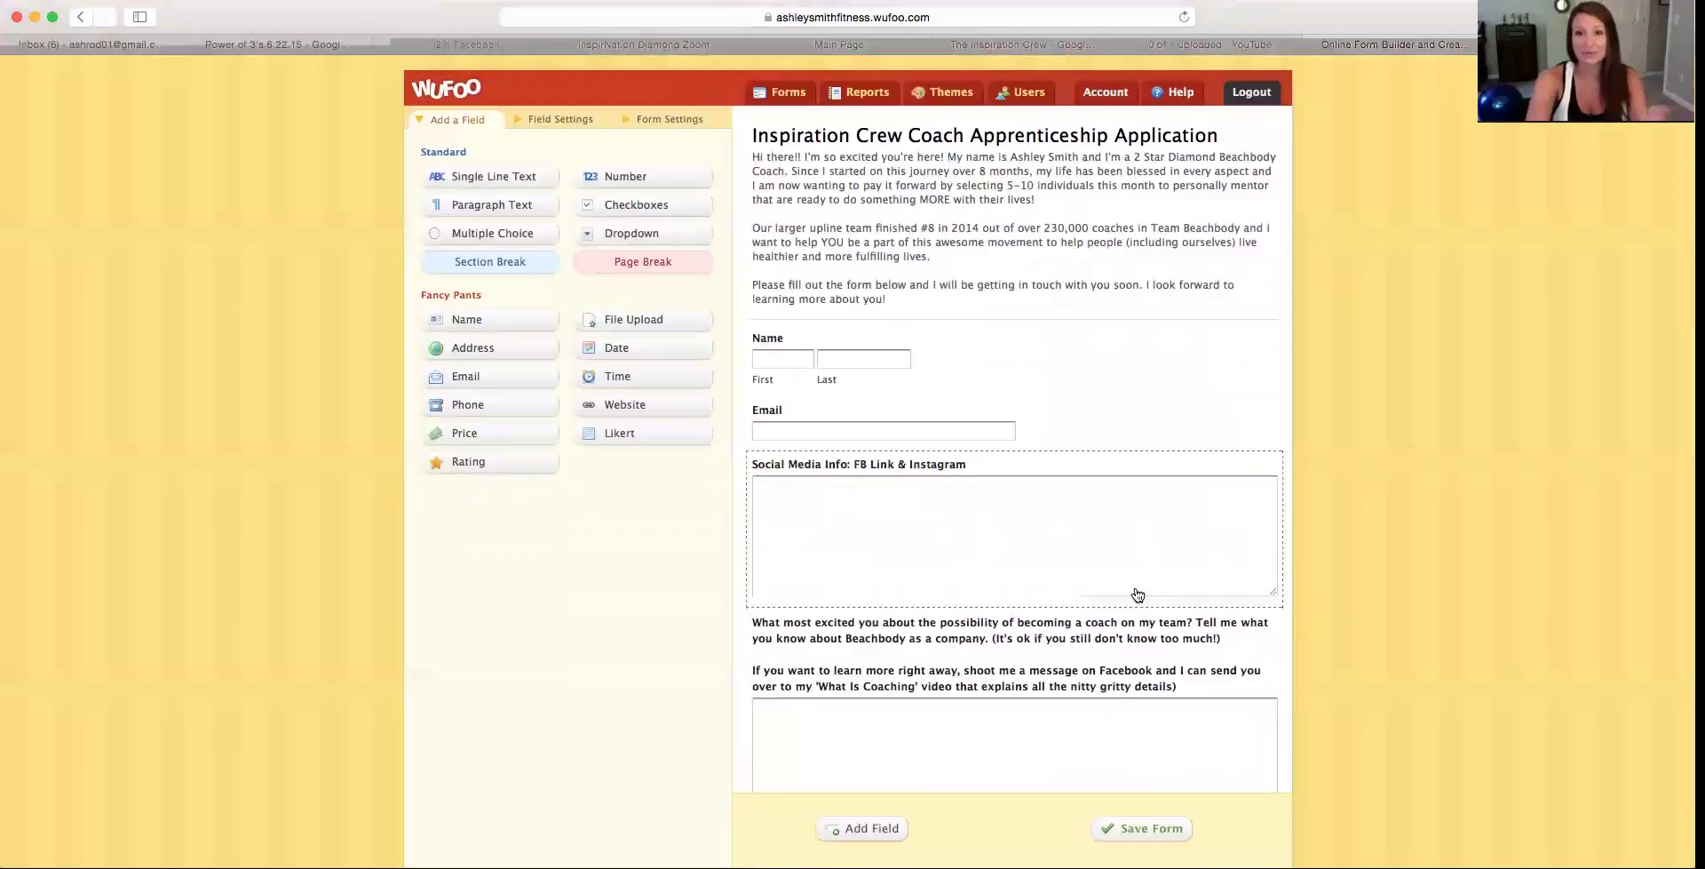
Head back to the Form Manager from the Coach Apprenticeship editor via the Forms tab
click(795, 102)
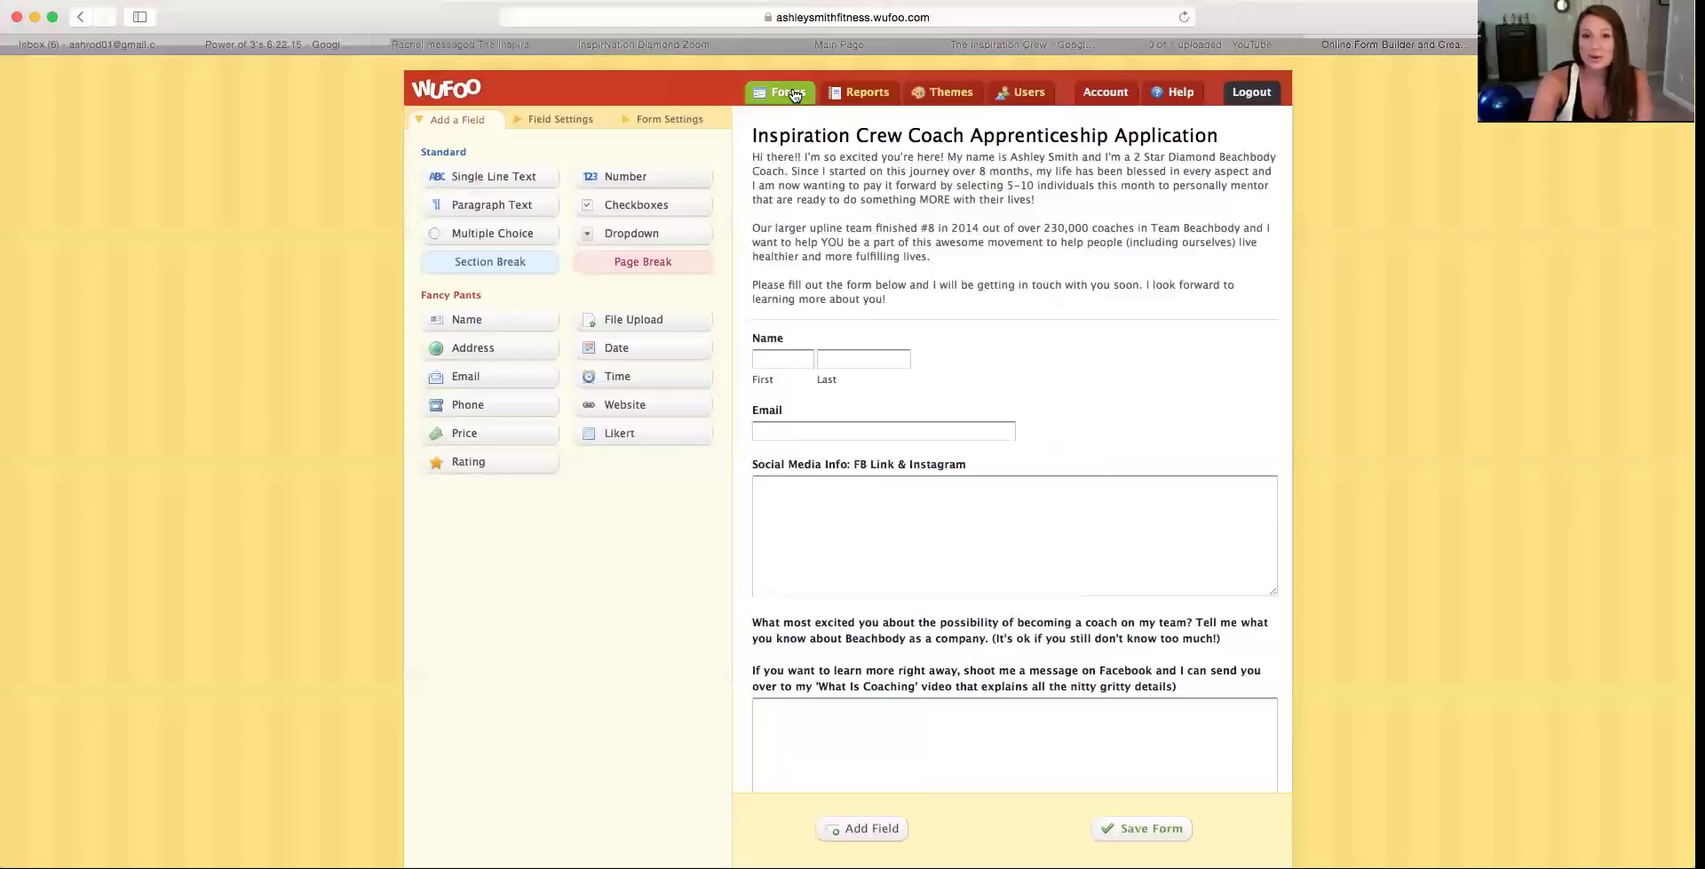